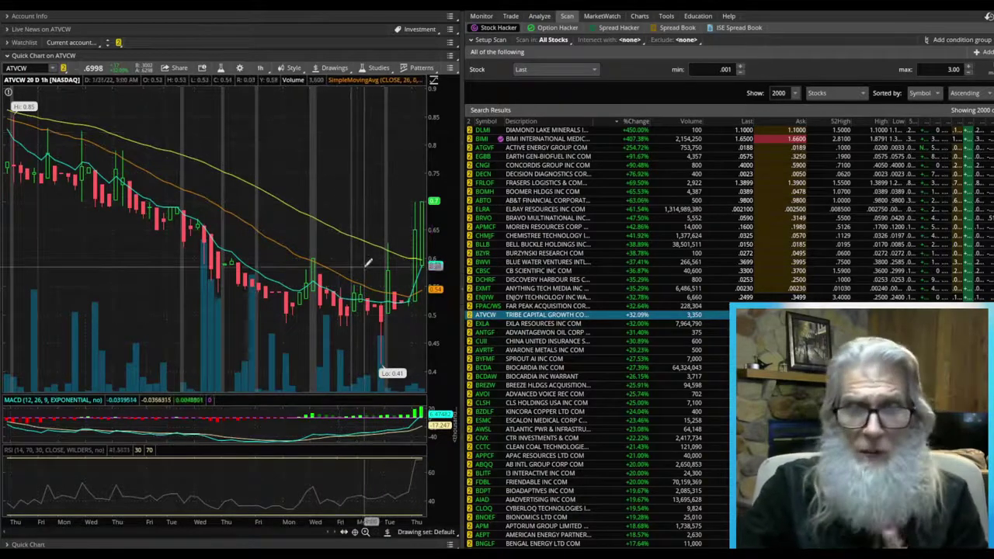
# Switch the ATVCW chart style to regular candles
pyautogui.click(261, 68)
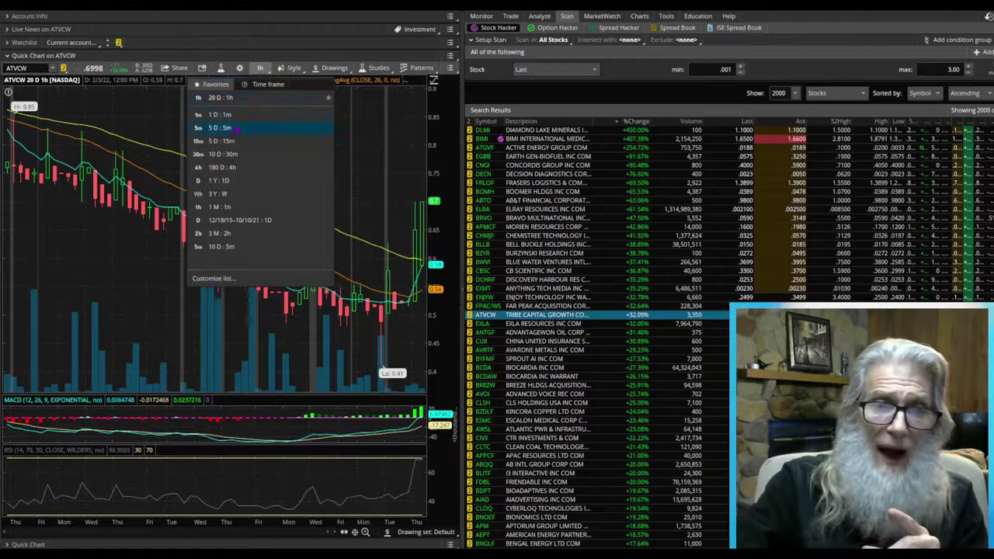
pyautogui.click(289, 68)
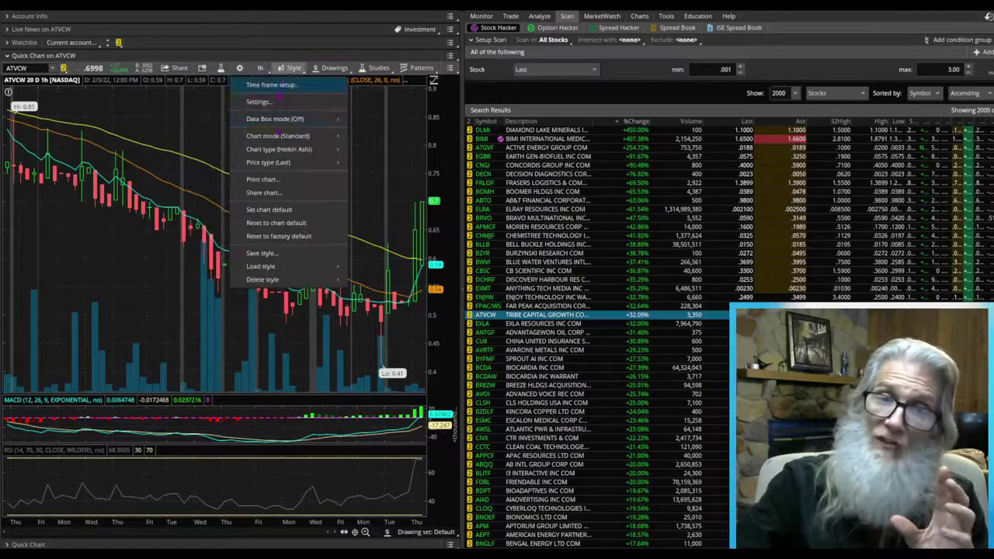
pyautogui.moveTo(278, 150)
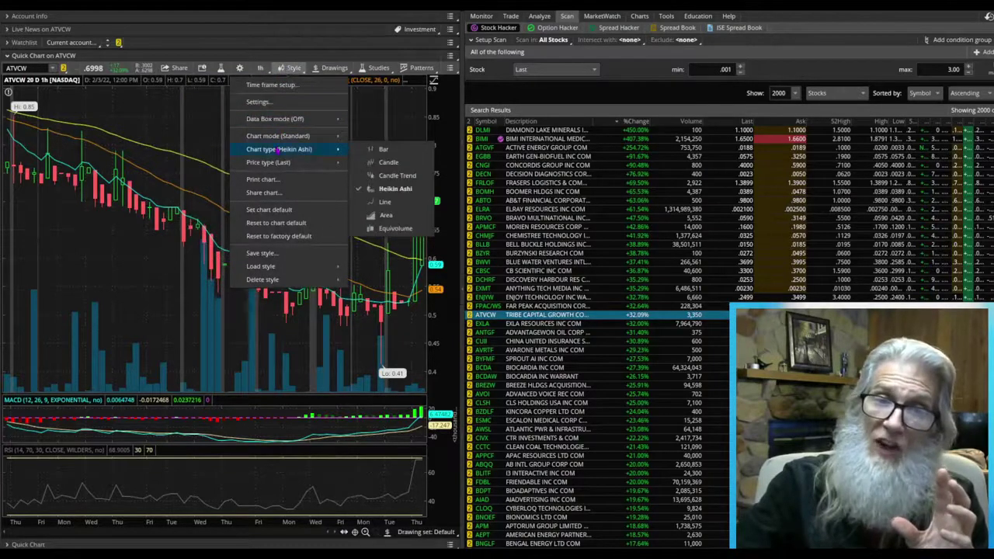
pyautogui.click(382, 164)
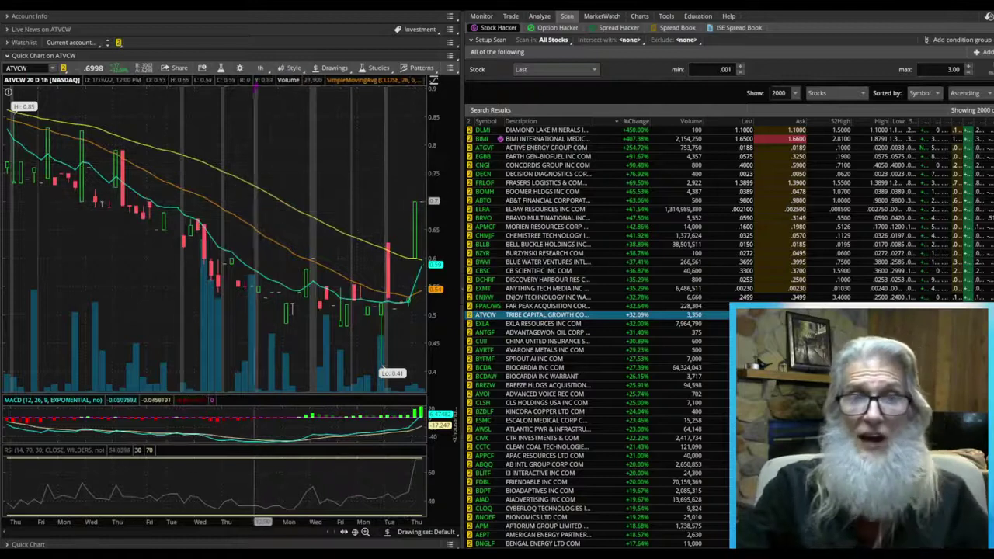
# Set the ATVCW chart to 5 D : 5m and return to Heikin Ashi candles
pyautogui.click(261, 67)
pyautogui.click(225, 129)
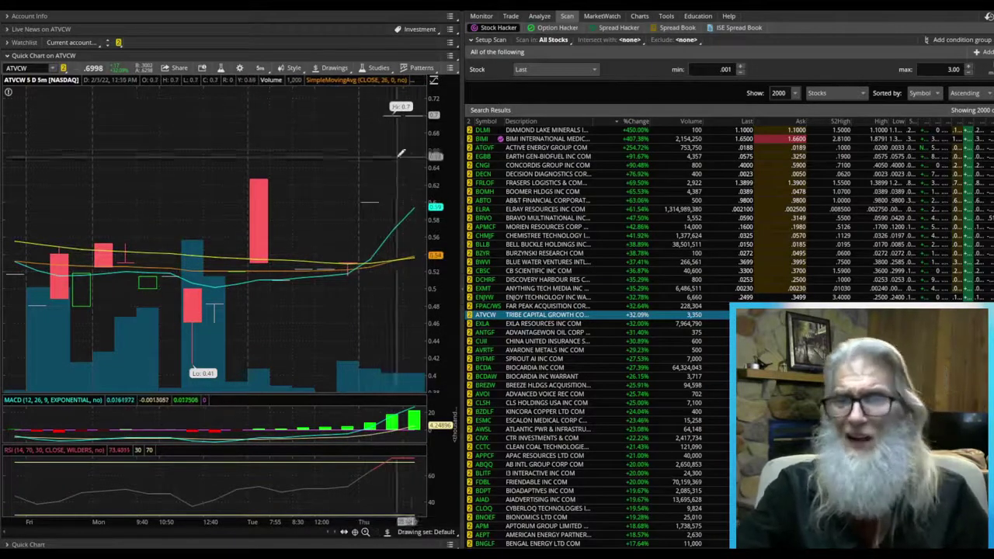
pyautogui.click(292, 70)
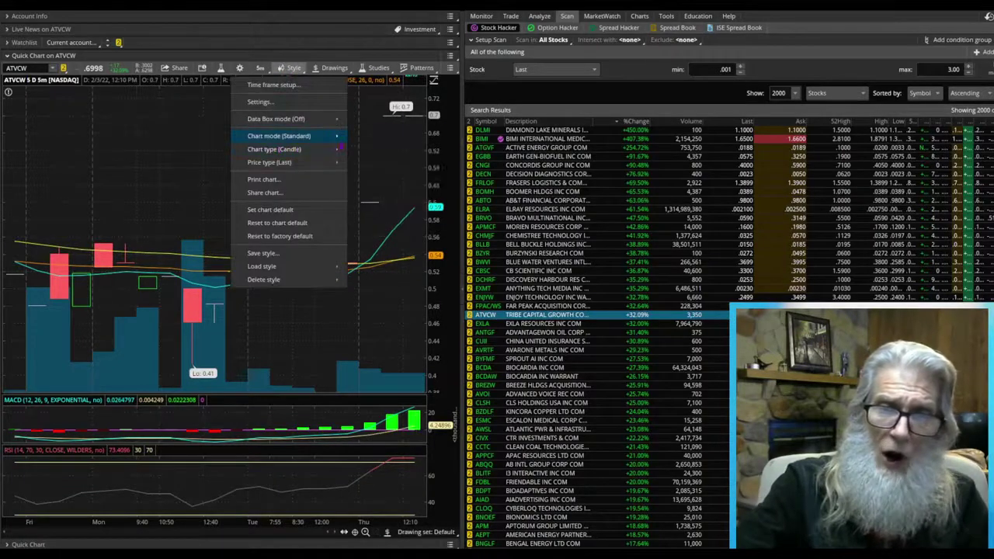
pyautogui.moveTo(342, 145)
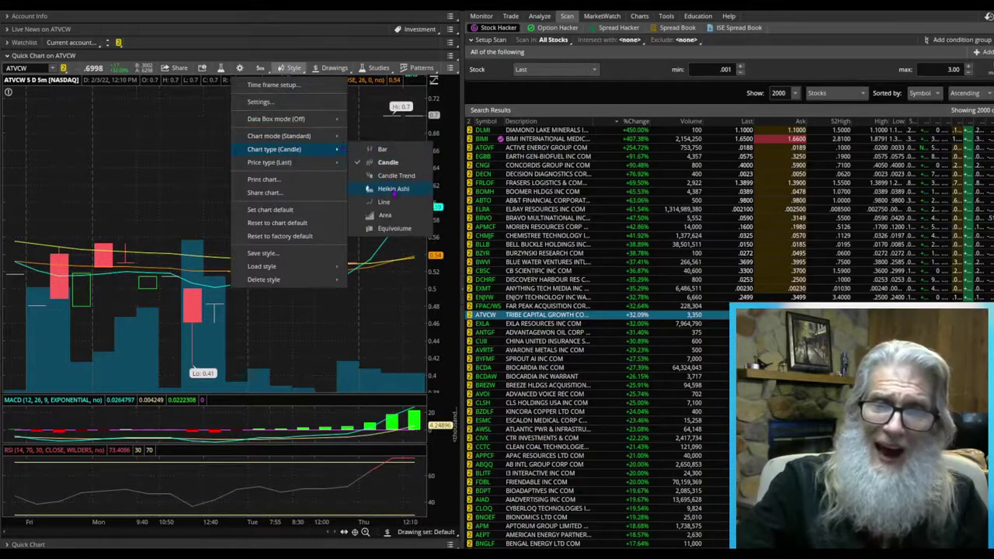
pyautogui.click(394, 191)
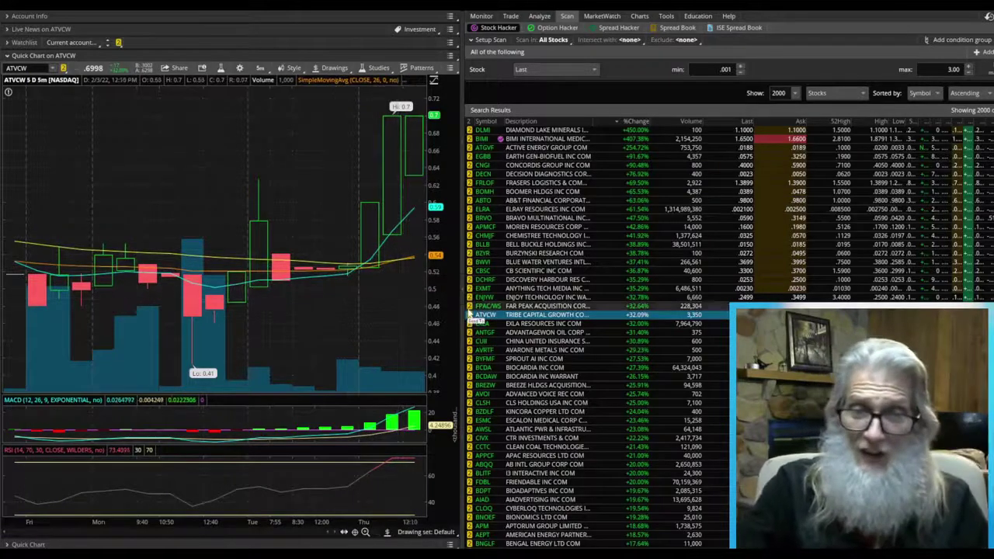
# Chart the FPAC/WS warrant on the 1 D : 1m time frame
pyautogui.click(471, 308)
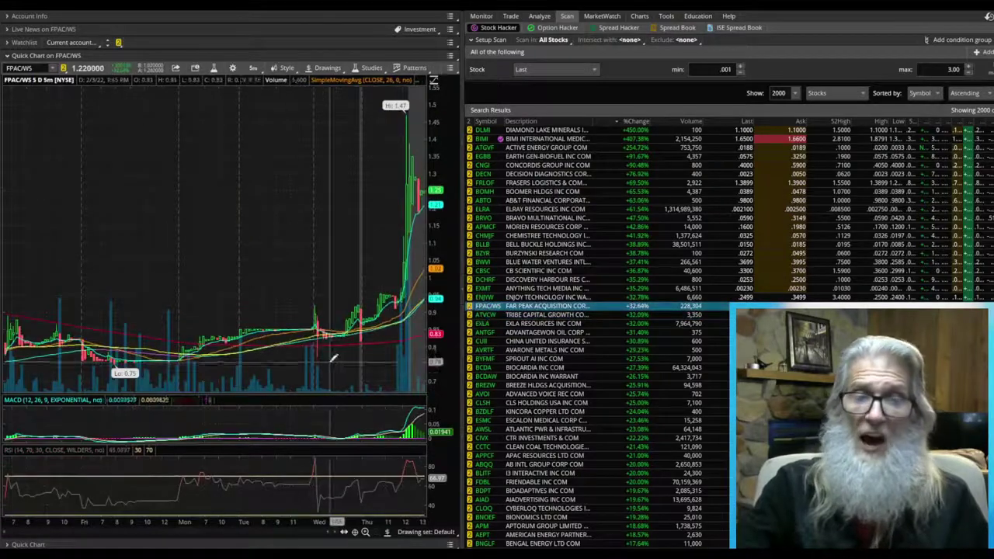
pyautogui.click(253, 69)
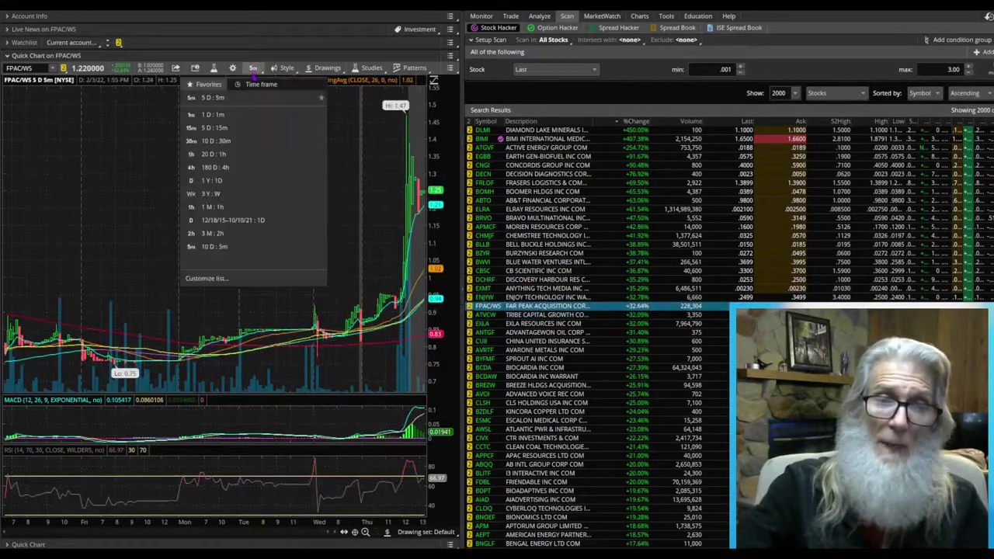
pyautogui.click(214, 115)
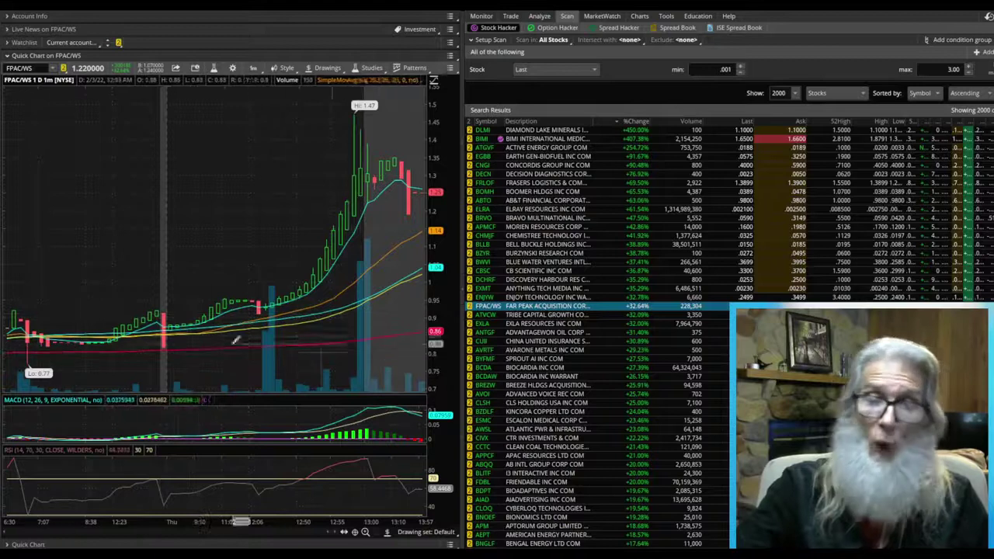
# Chart ATVCW on 5 D : 15m, then switch to the BCDAW warrant
pyautogui.click(471, 315)
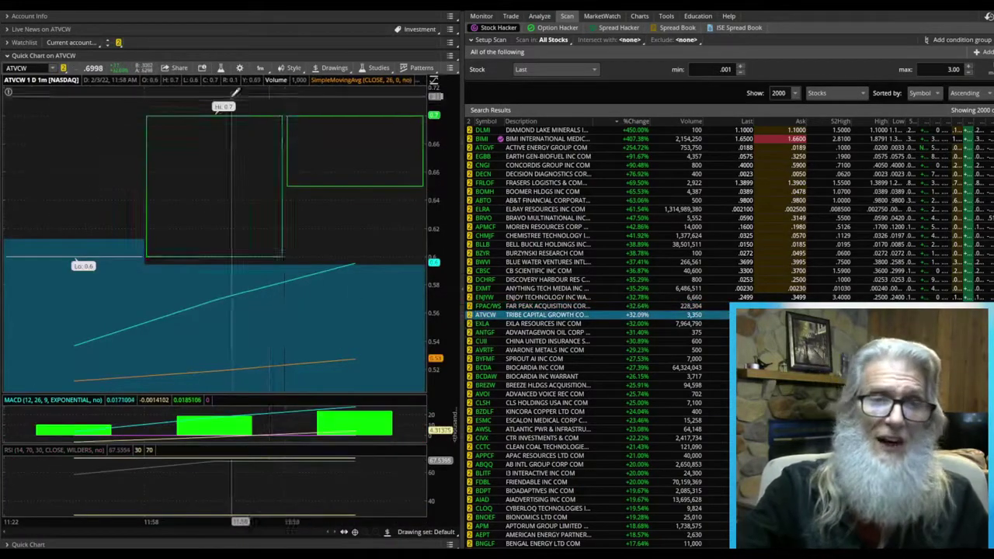
pyautogui.click(262, 68)
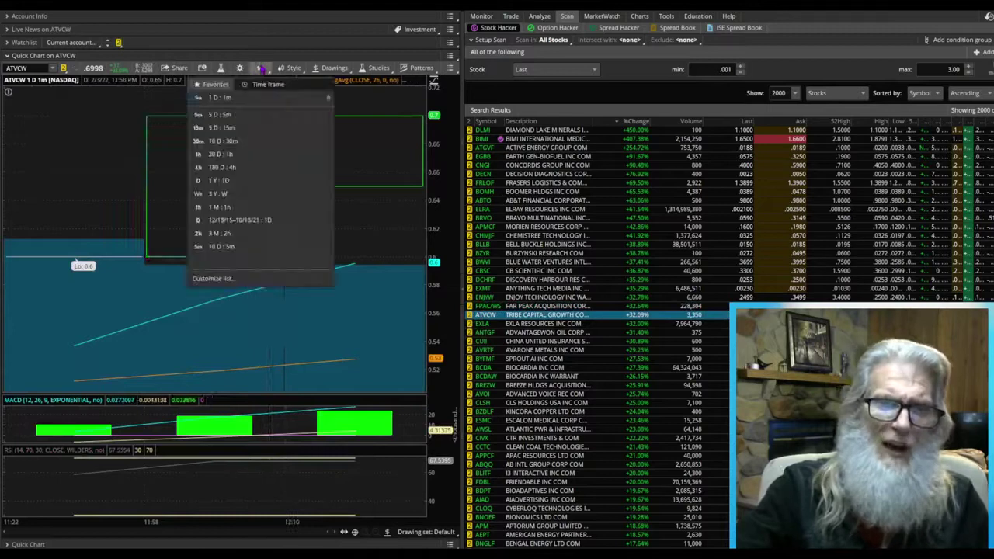
pyautogui.click(224, 128)
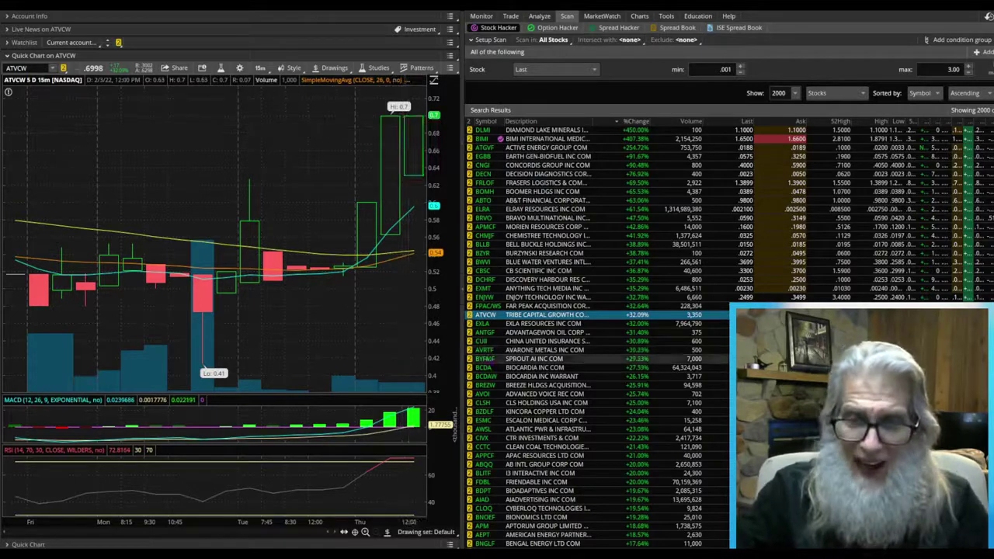
pyautogui.click(485, 377)
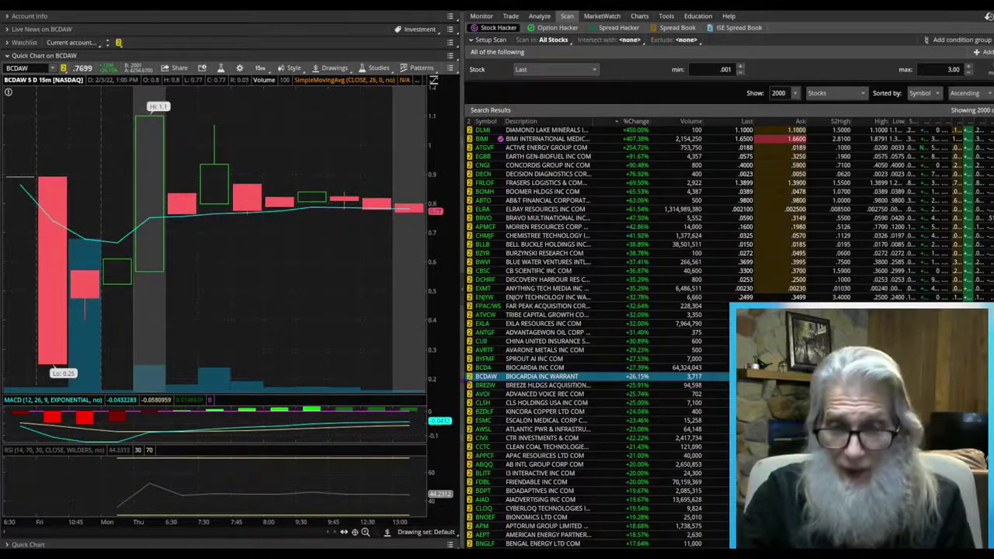
# Load BREZW, the Breeze Holdings warrant, into the Quick Chart
pyautogui.click(475, 385)
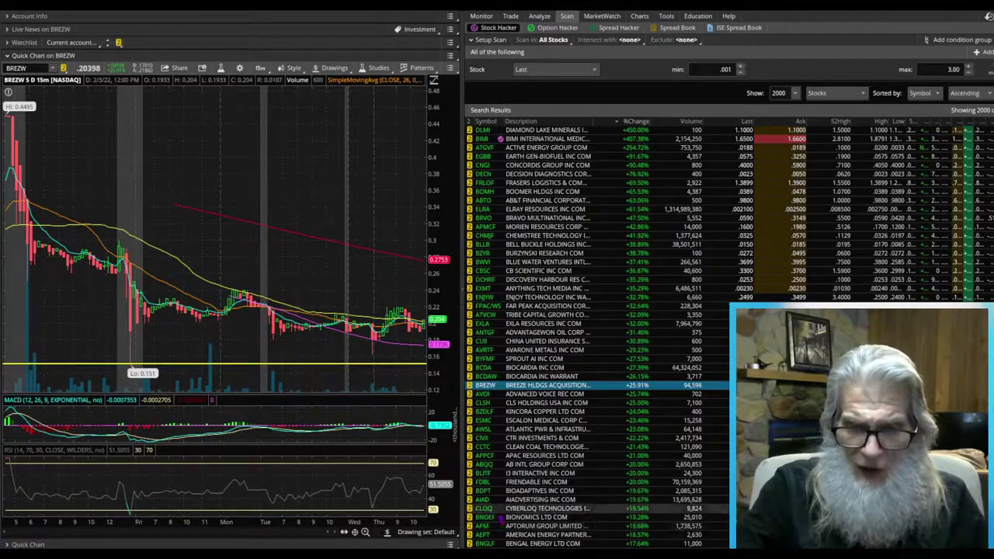
# Scroll down the results and chart East Stone Acquisition's ESSCW warrant
pyautogui.scroll(-5, 475, 505)
pyautogui.click(472, 475)
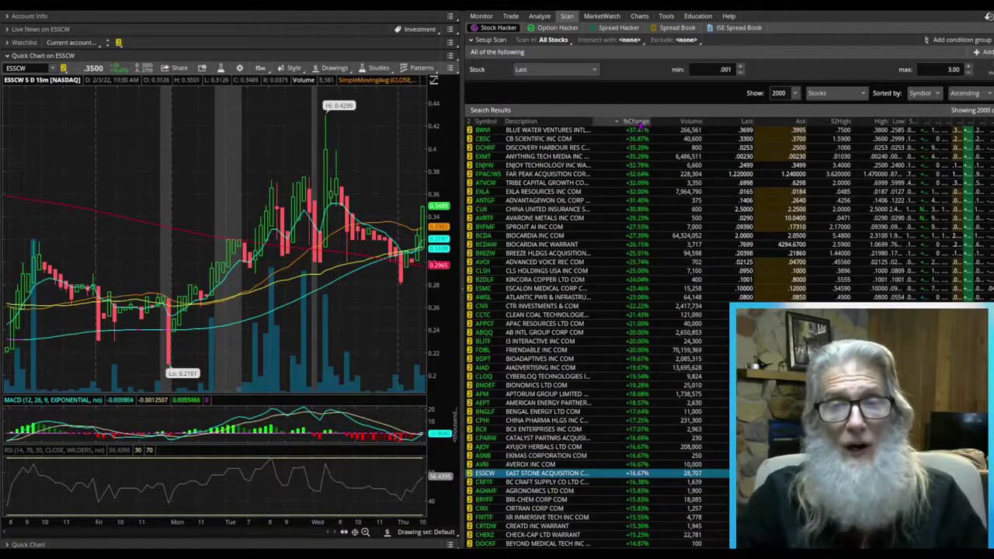
# Sort results by %Change ascending and chart Dave Inc's DAVEW warrant
pyautogui.click(637, 121)
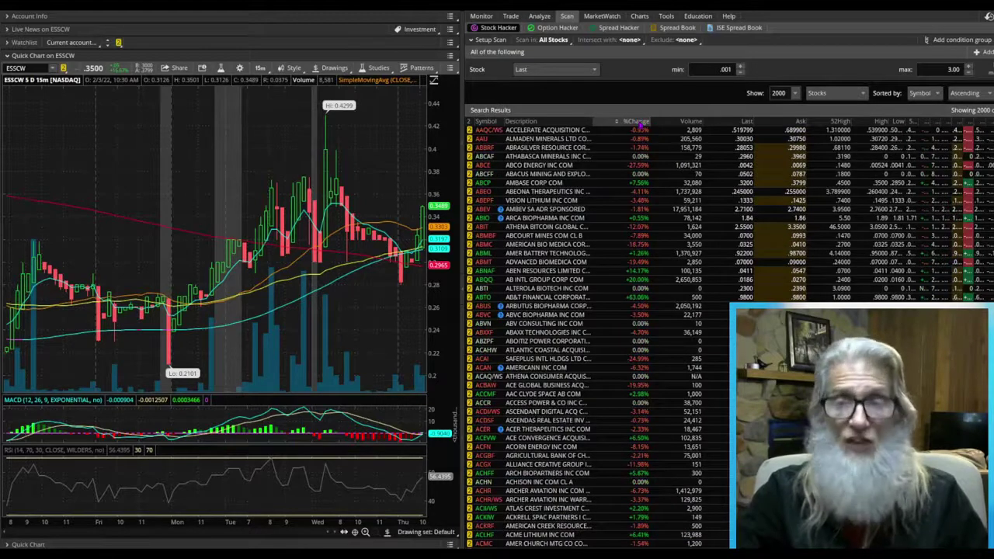
pyautogui.click(638, 122)
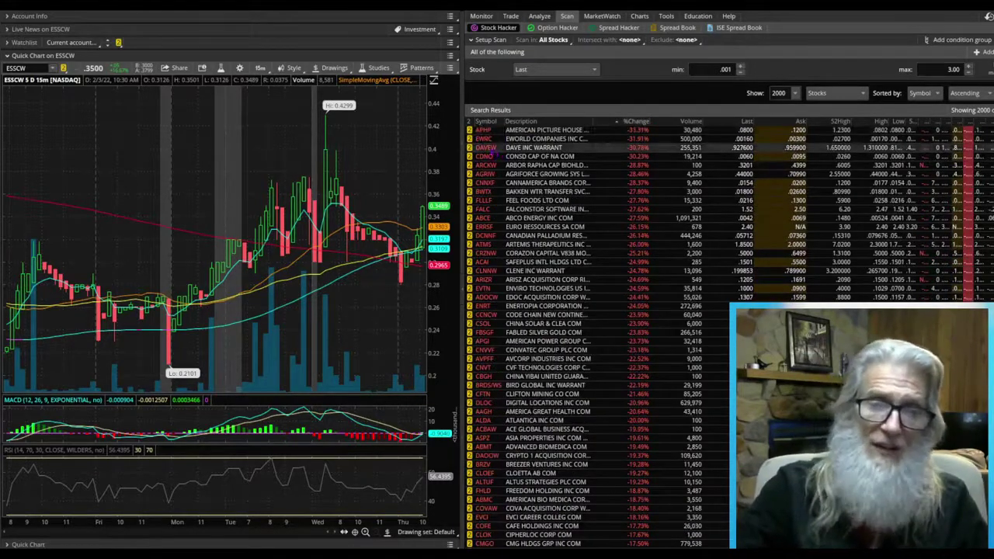
pyautogui.click(493, 149)
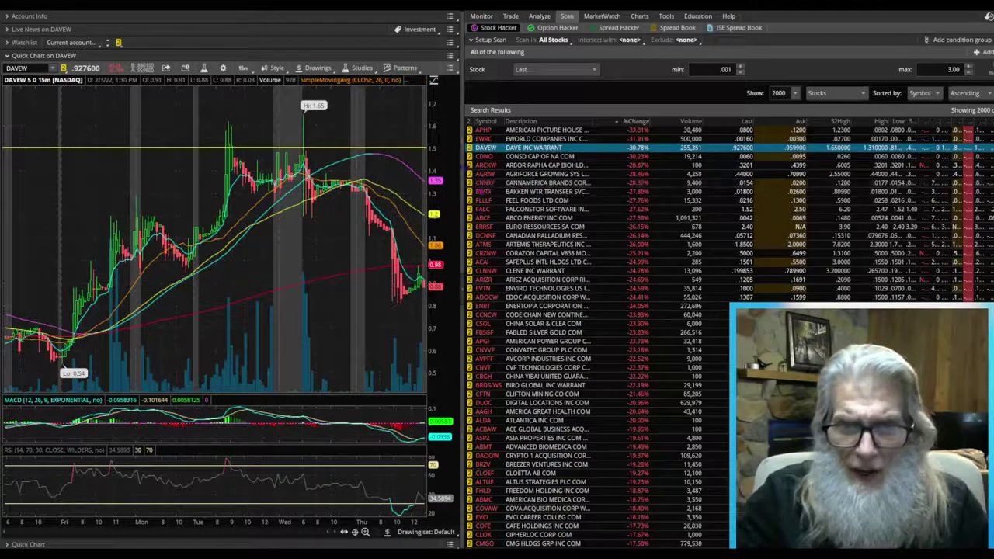
# Chart the ARCKW warrant on the 5 D : 5m time frame
pyautogui.click(486, 165)
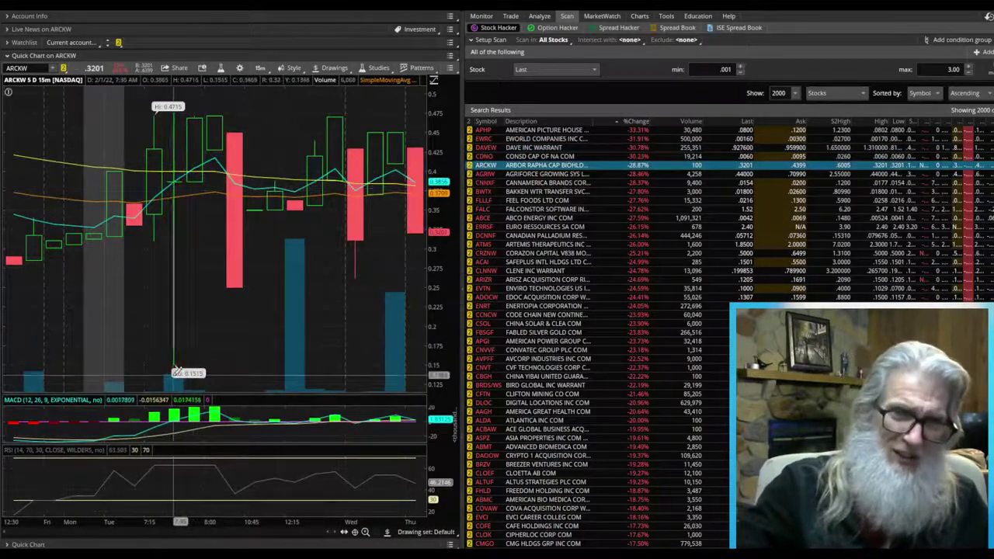
pyautogui.click(262, 68)
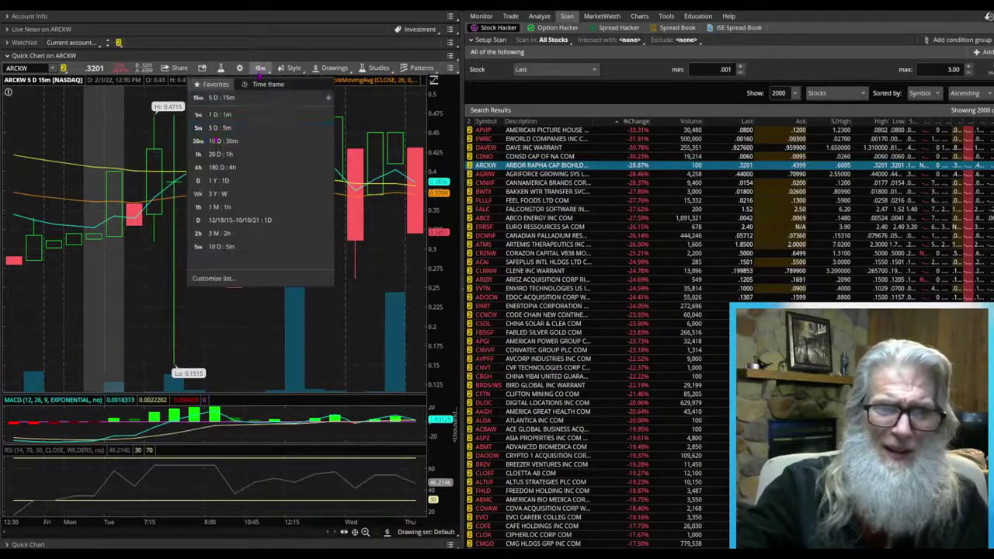
pyautogui.click(219, 128)
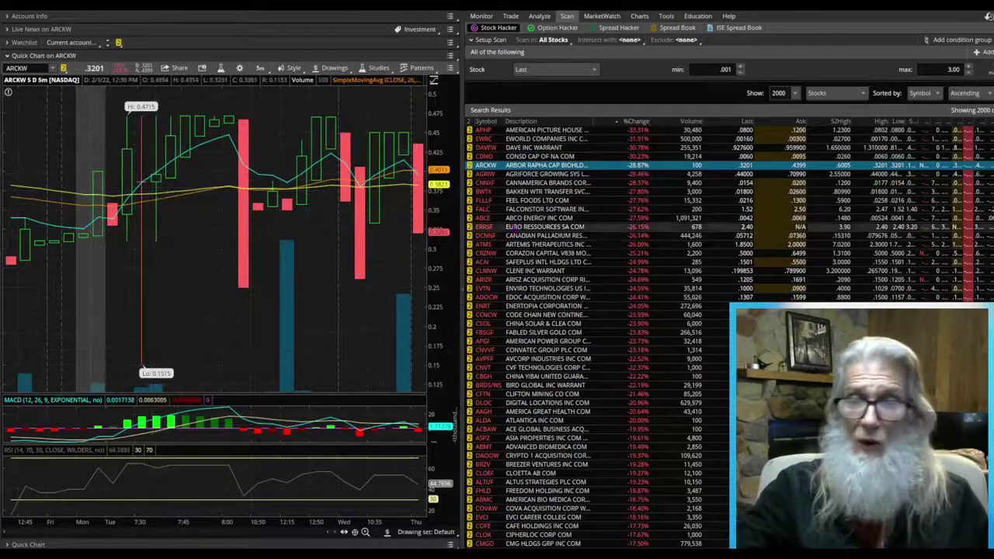
# Chart AGRIW on 20 D : 1h, then 180 D : 4h, zooming in
pyautogui.click(488, 175)
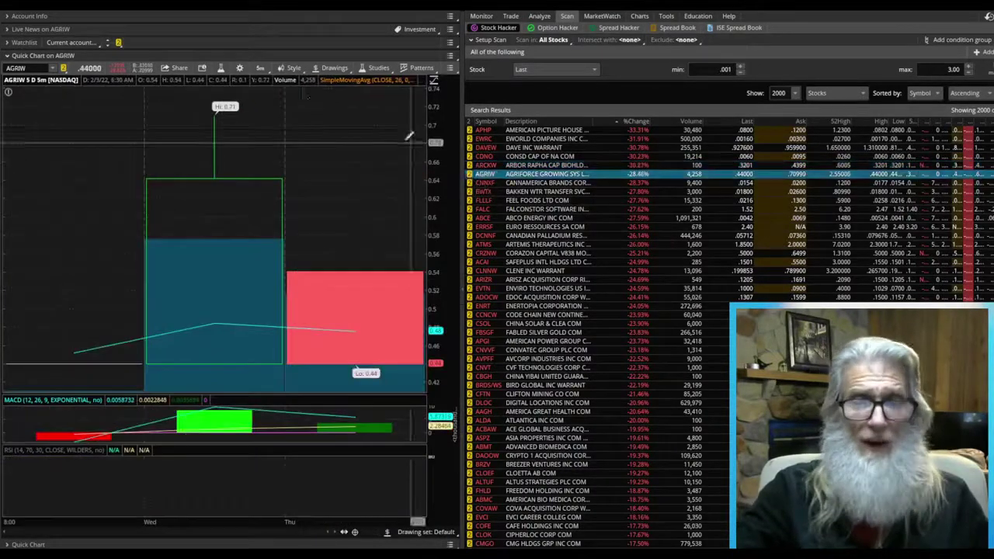
pyautogui.click(260, 67)
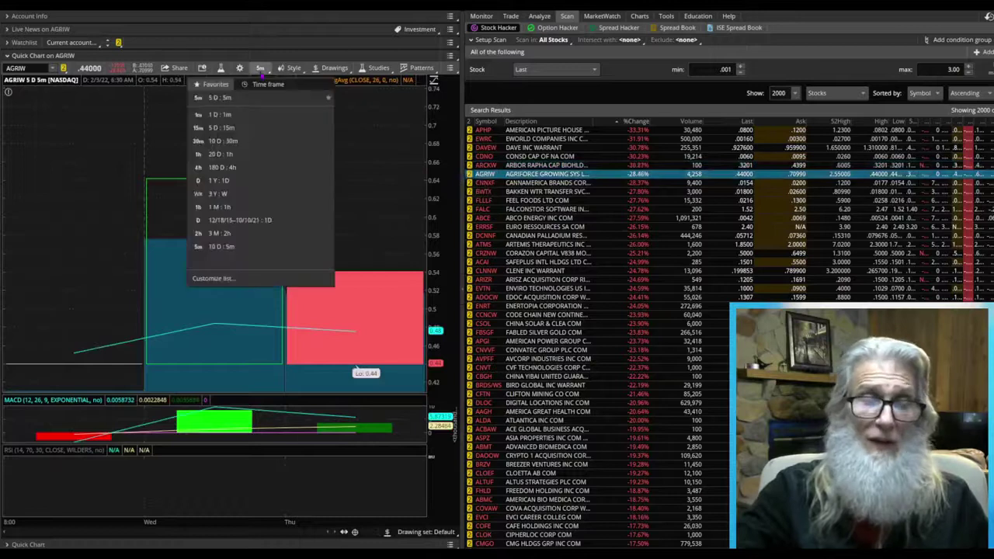
pyautogui.click(226, 155)
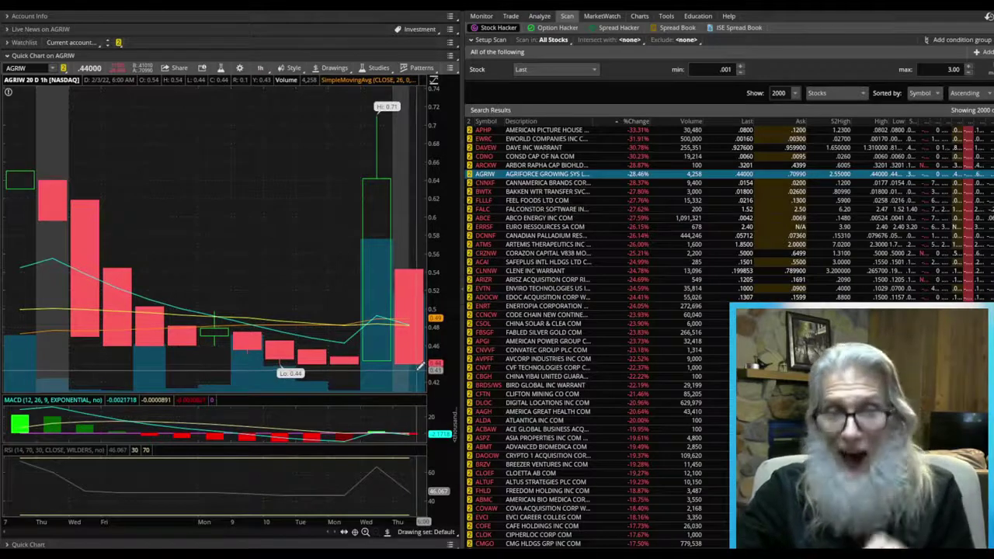
pyautogui.click(261, 68)
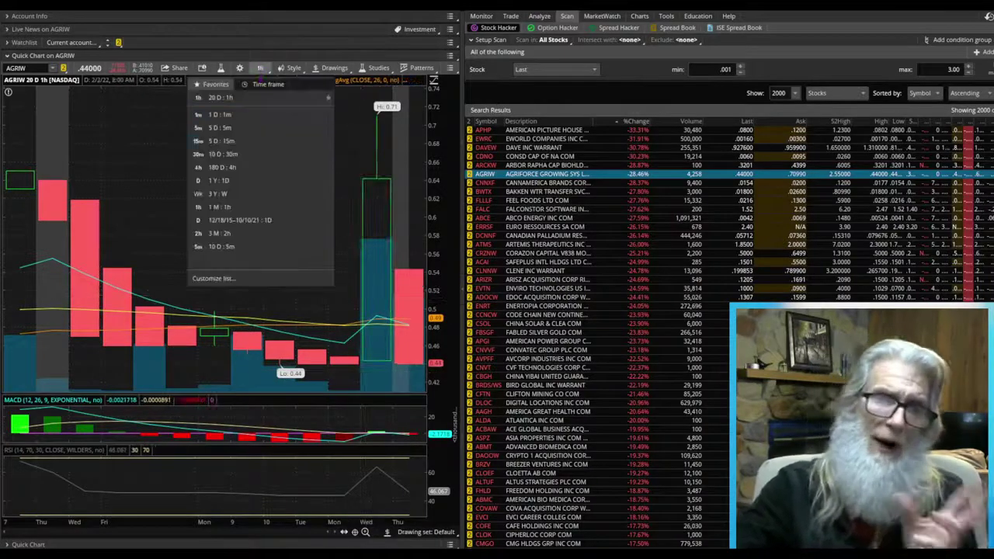
pyautogui.click(232, 168)
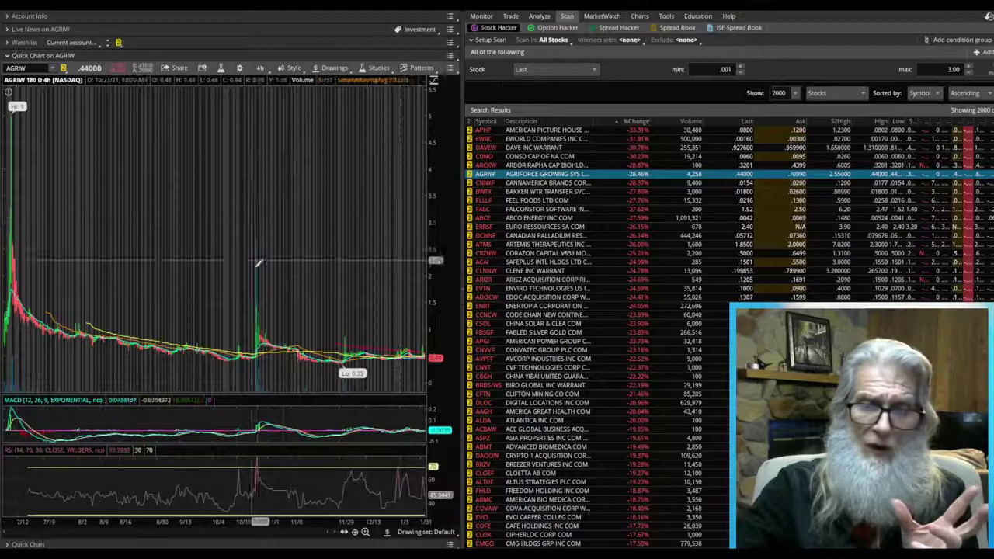
pyautogui.scroll(3, 236, 314)
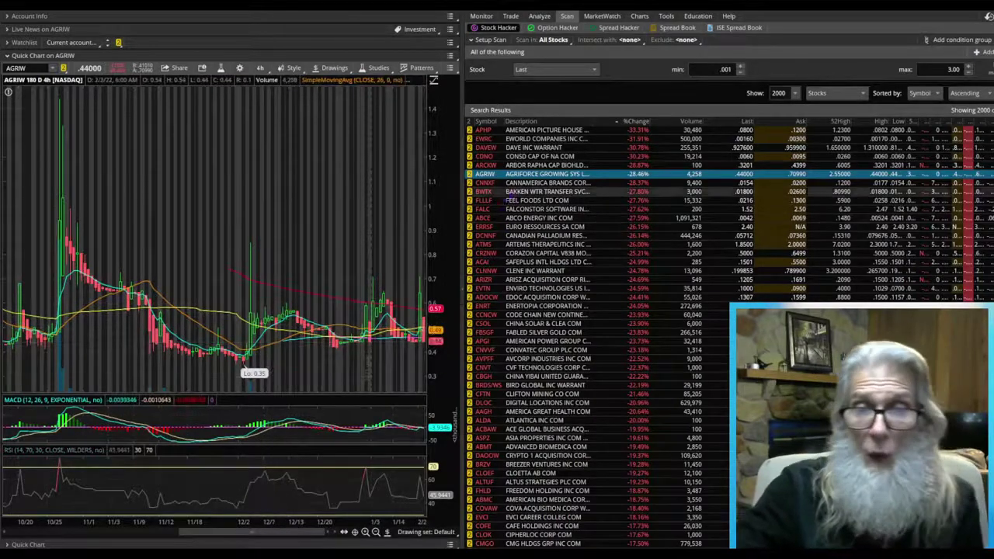
# Chart CRZNW on 20 D : 1h, then switch to Clene's CLNNW warrant
pyautogui.click(482, 253)
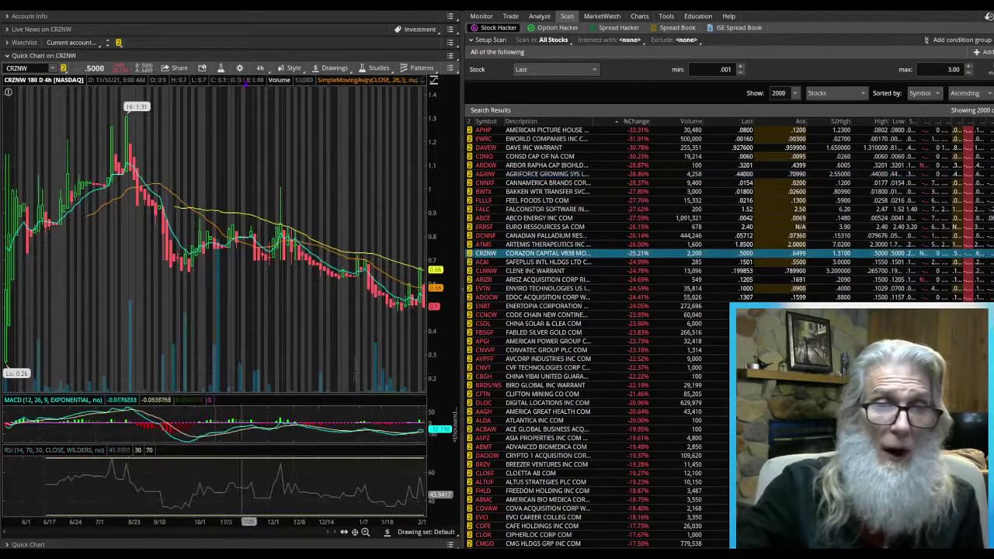
pyautogui.click(260, 67)
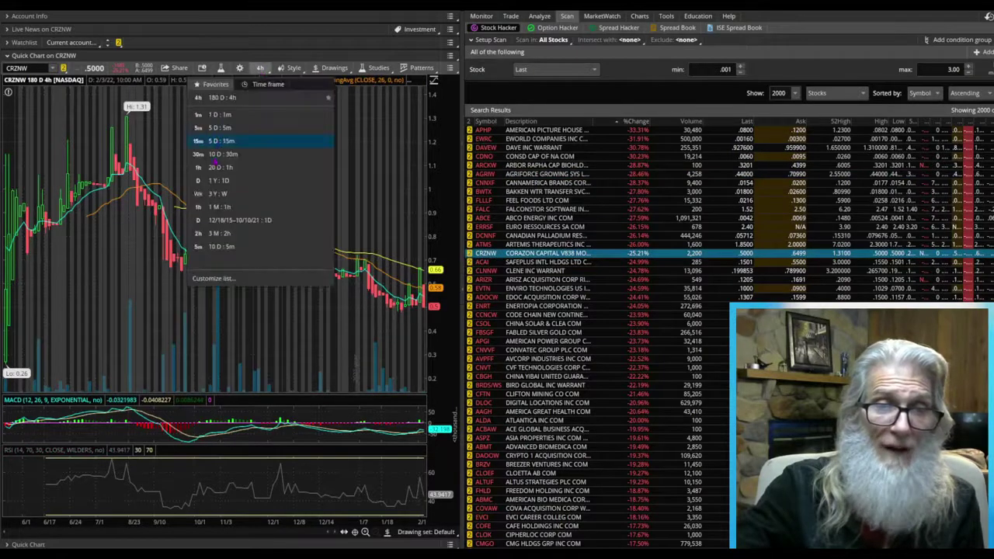
pyautogui.click(214, 168)
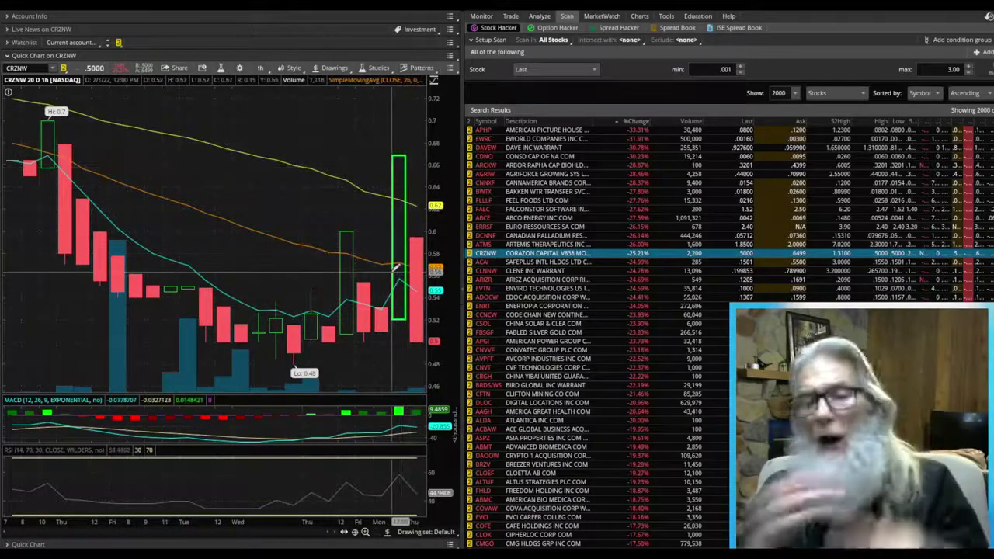
pyautogui.click(470, 272)
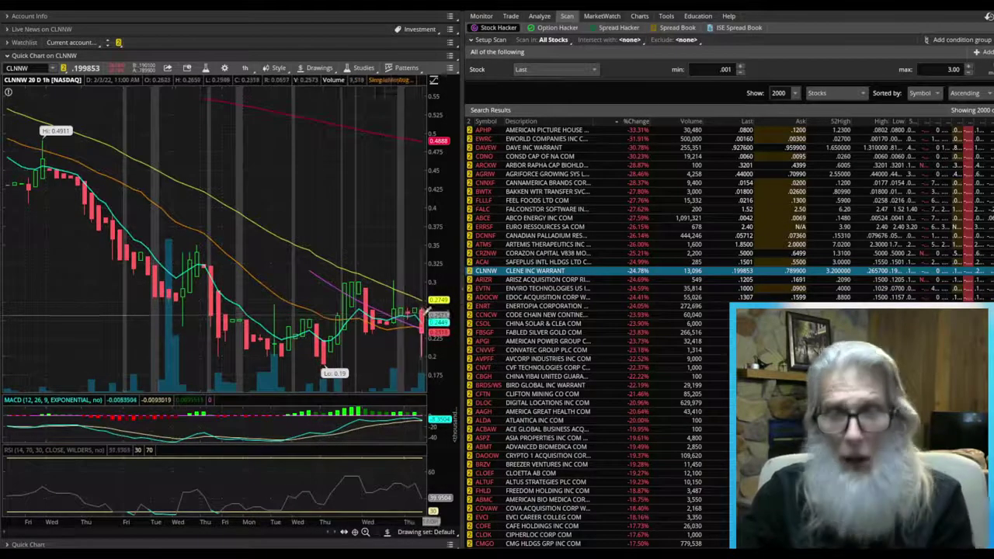
# Chart ADOCW, then CCNCW, then the BRDS/WS warrant
pyautogui.click(470, 299)
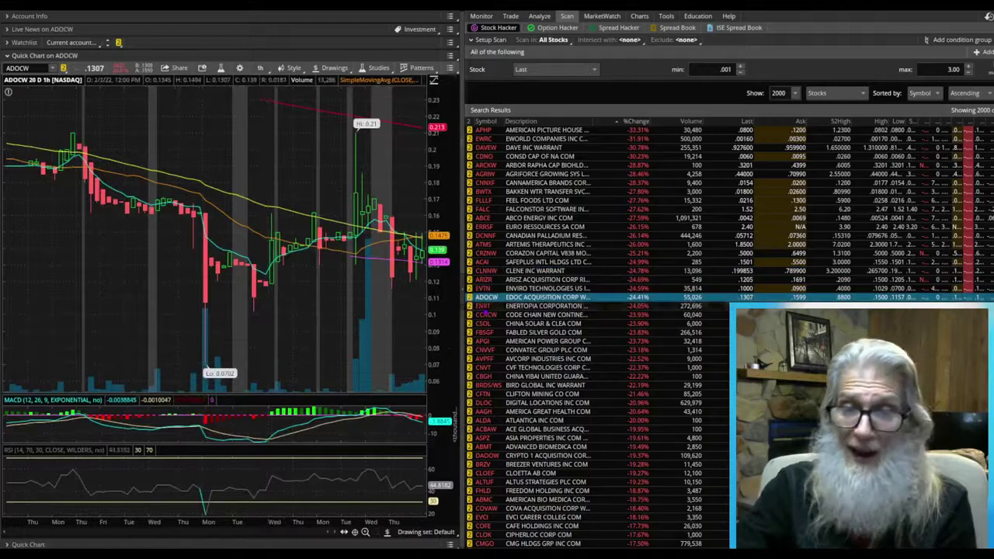
pyautogui.click(470, 315)
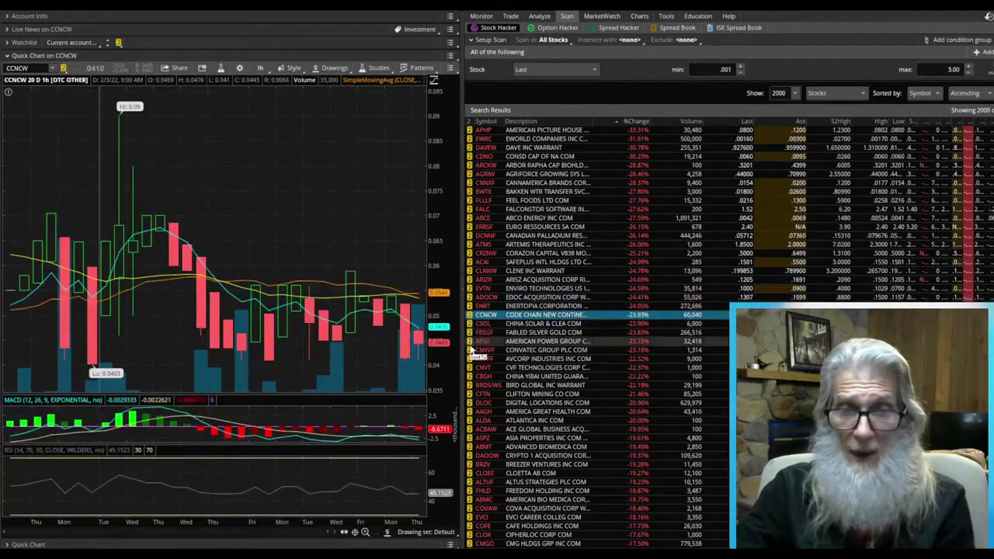
pyautogui.click(471, 386)
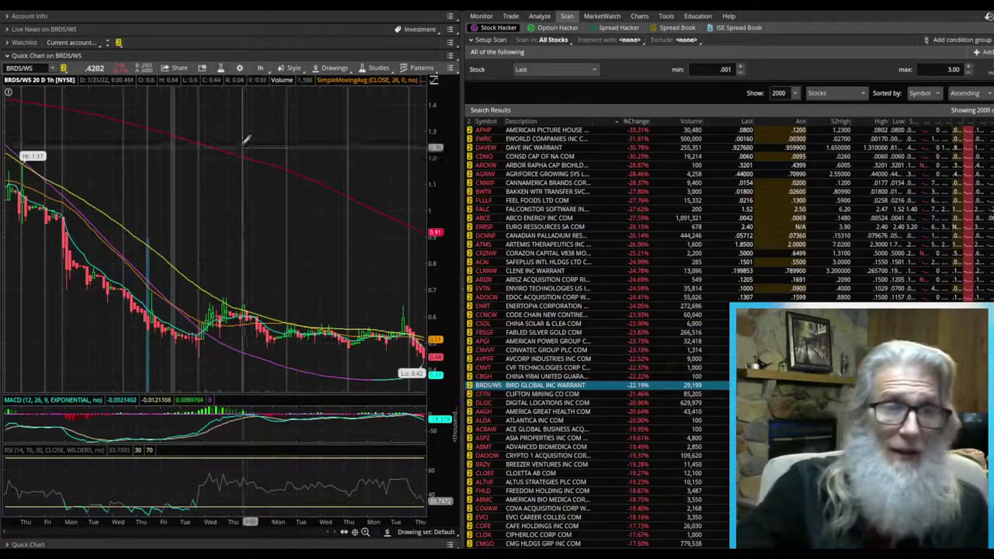
# View BRDS/WS on 180 D : 4h, 1 Y : 1D, then 1 D : 1m
pyautogui.click(261, 69)
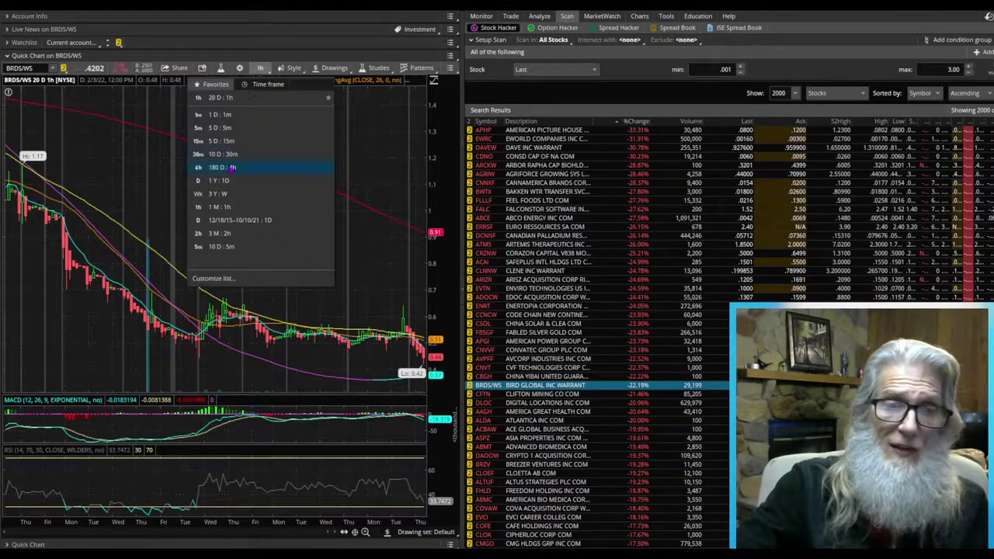
pyautogui.click(231, 168)
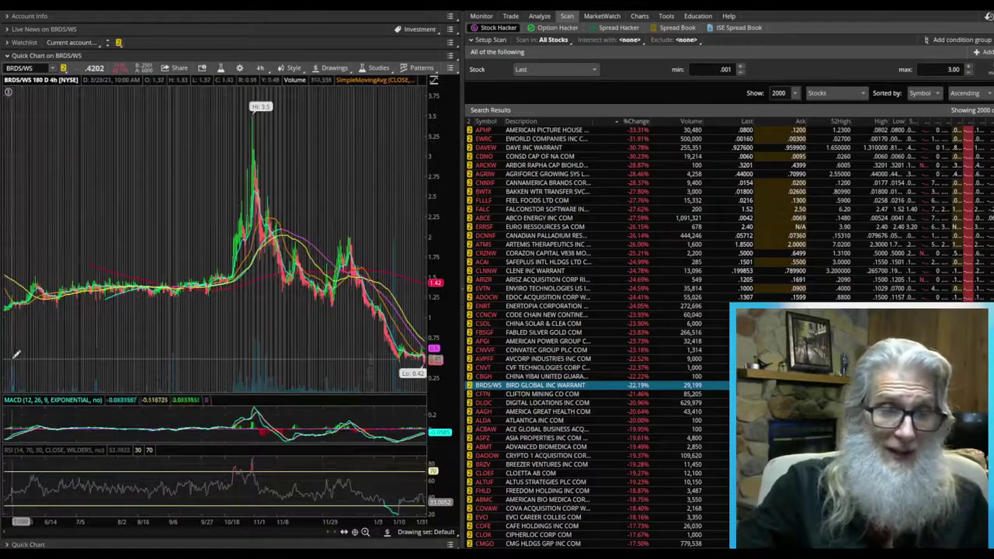
pyautogui.click(261, 69)
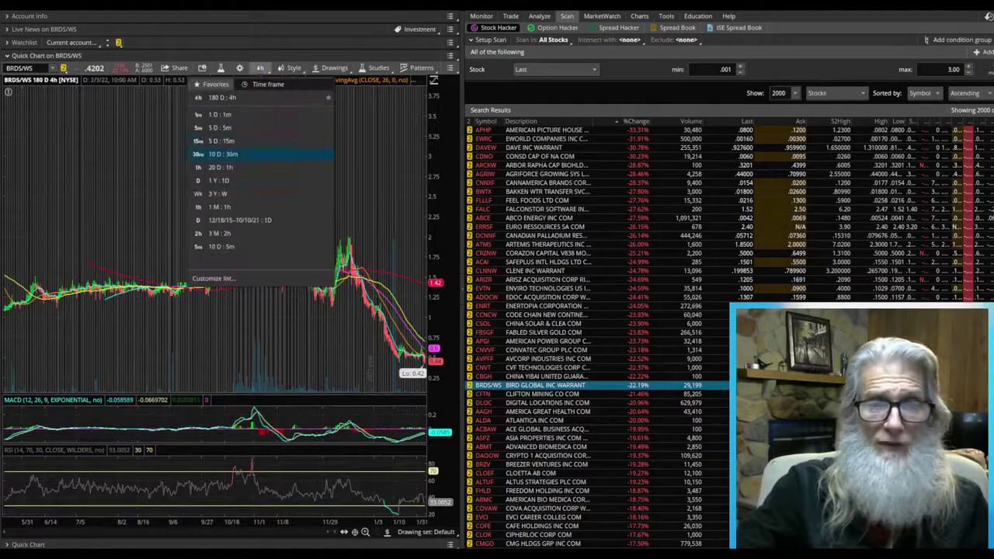
pyautogui.click(229, 181)
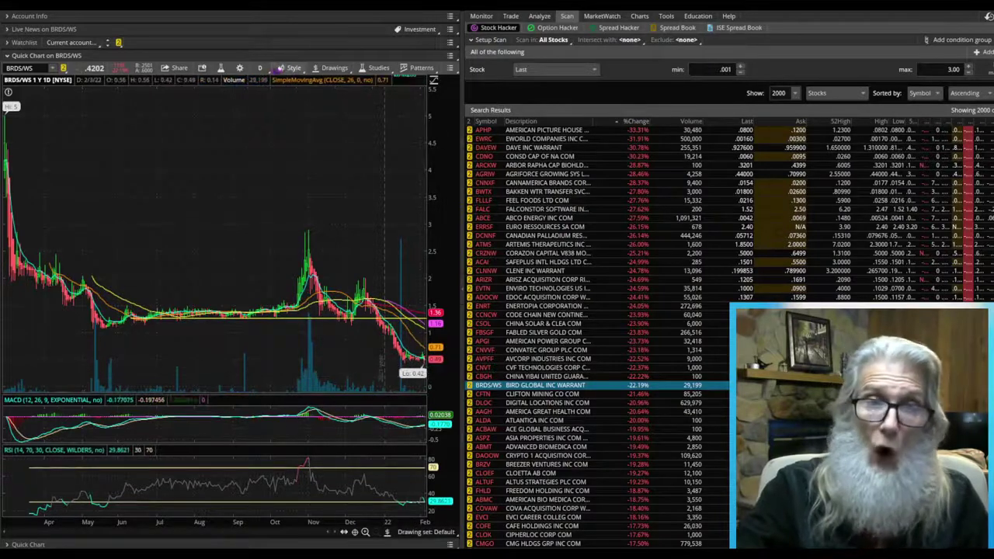
pyautogui.click(261, 67)
pyautogui.click(238, 107)
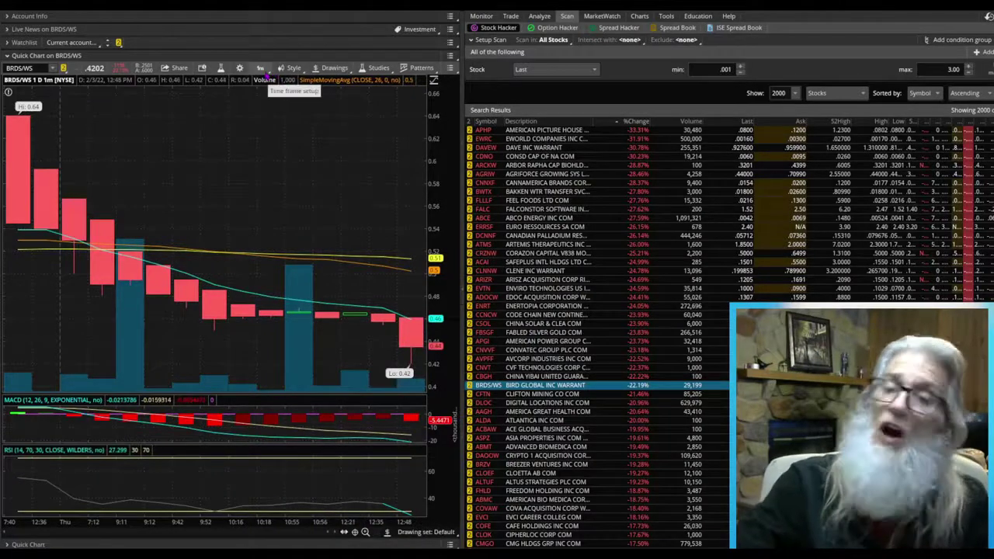
# Chart ACBAW on 20 D : 1h, then 180 D : 4h, ending on 5 D : 5m
pyautogui.click(471, 429)
pyautogui.click(261, 67)
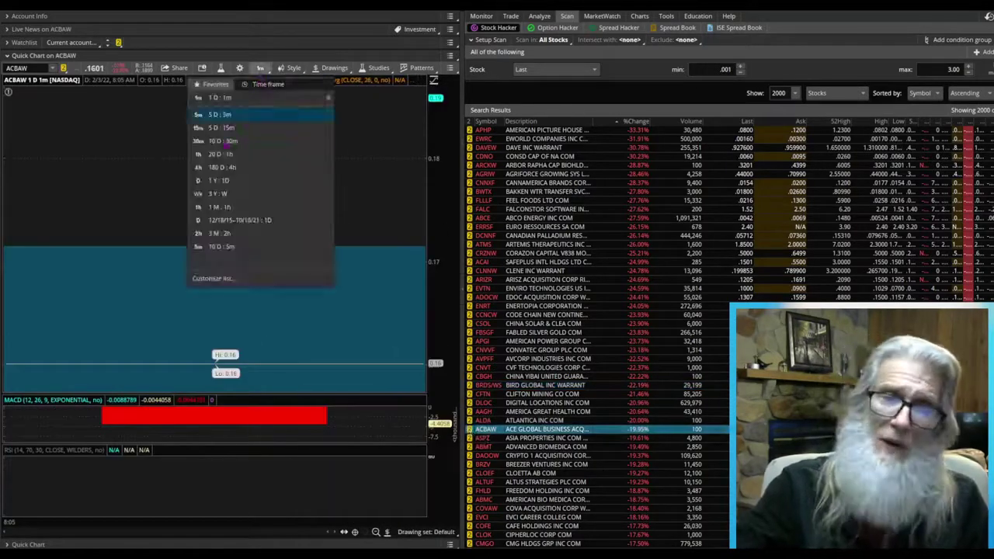
pyautogui.click(218, 154)
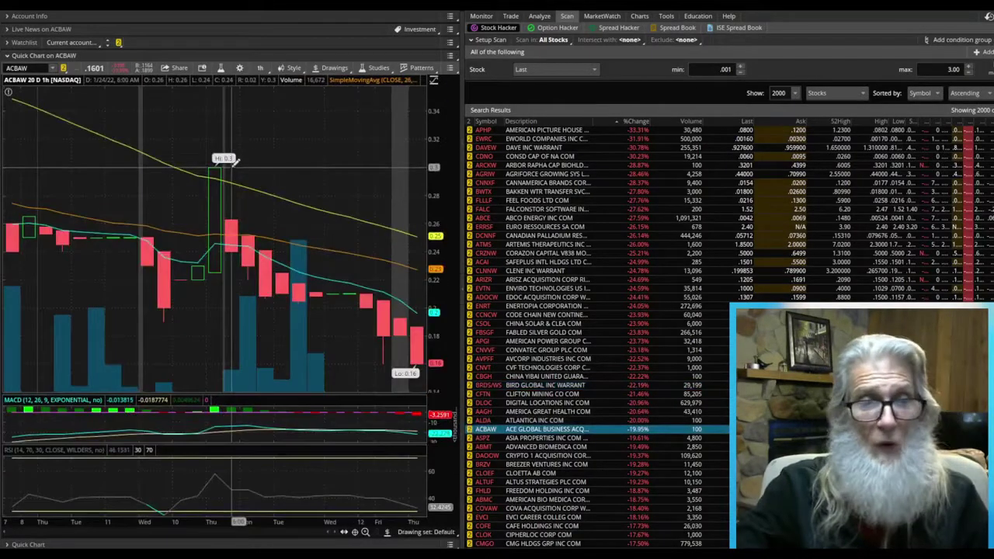
pyautogui.click(261, 69)
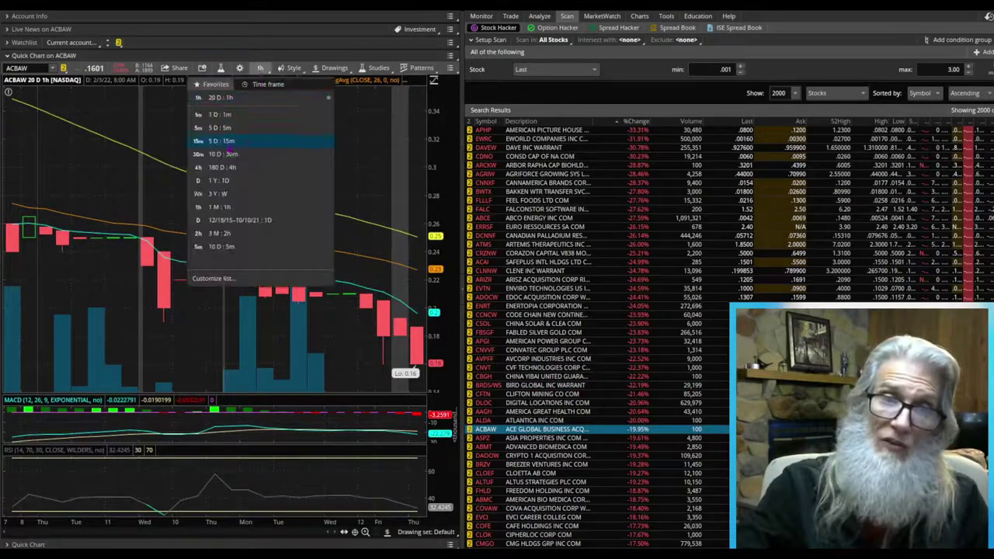
pyautogui.click(225, 167)
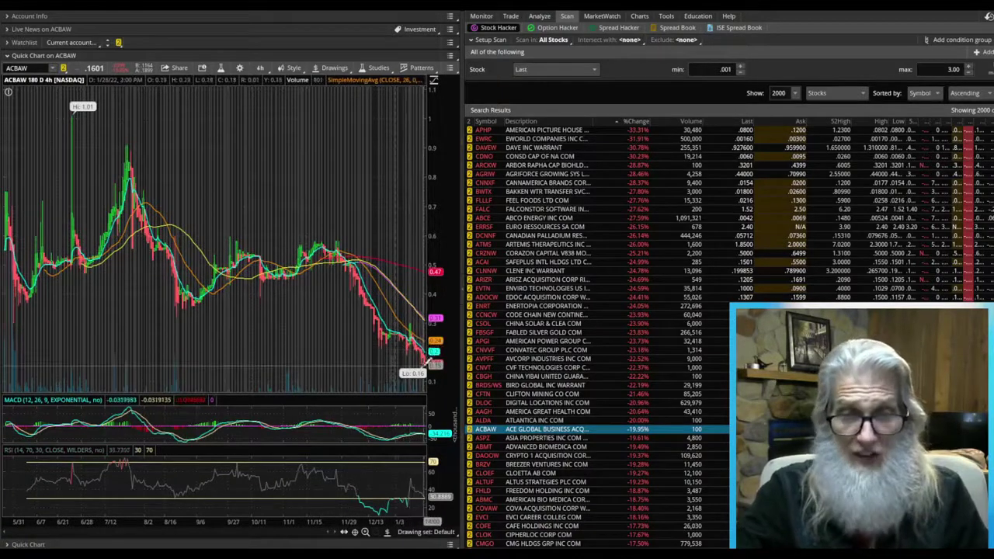
pyautogui.click(260, 67)
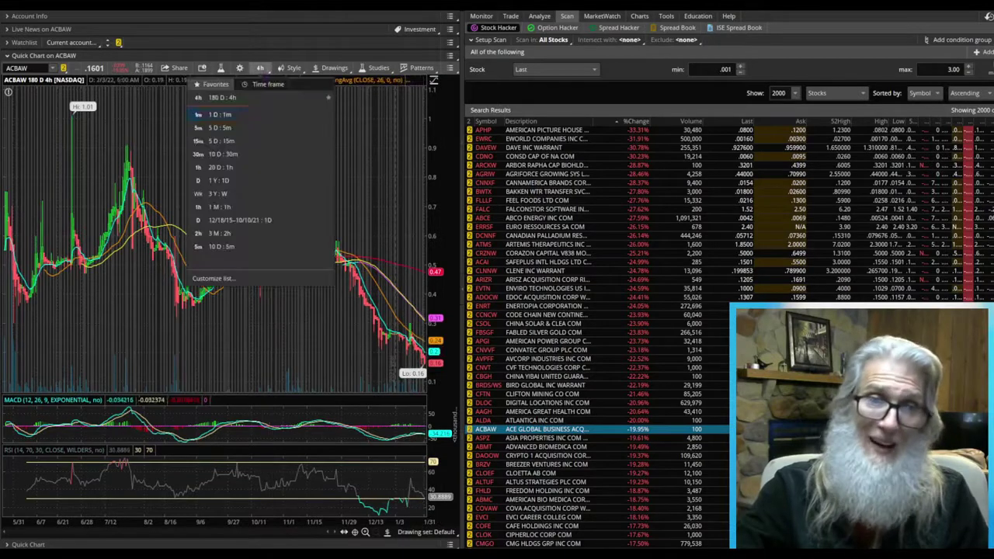
pyautogui.click(234, 130)
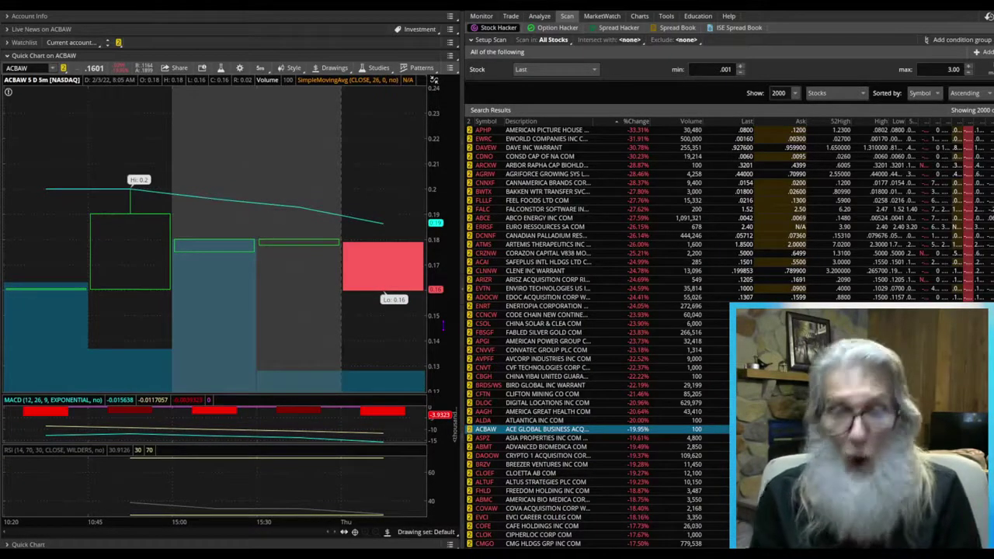
# Chart DAOOW on 180 days of 4-hour bars, then load the COVAW warrant
pyautogui.scroll(-1, 598, 334)
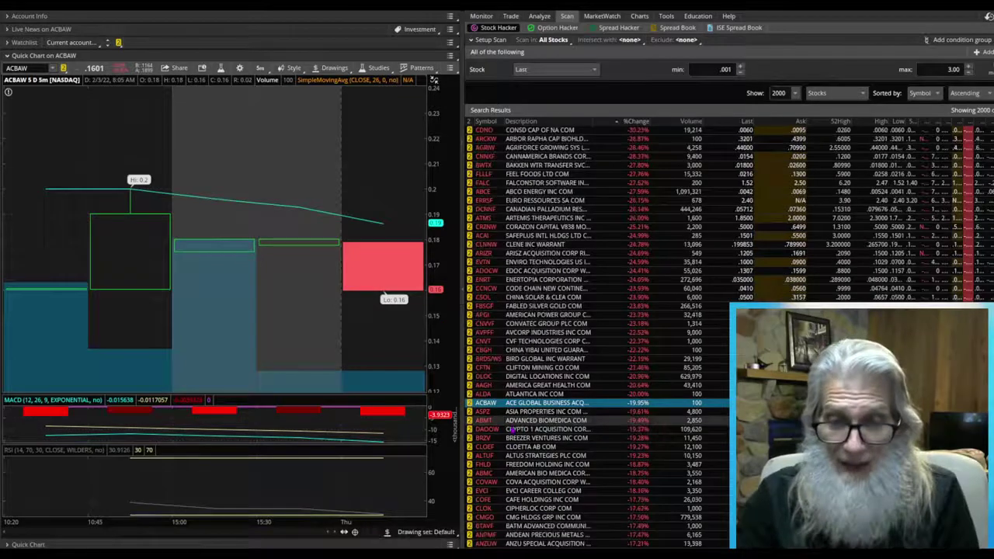
pyautogui.click(471, 431)
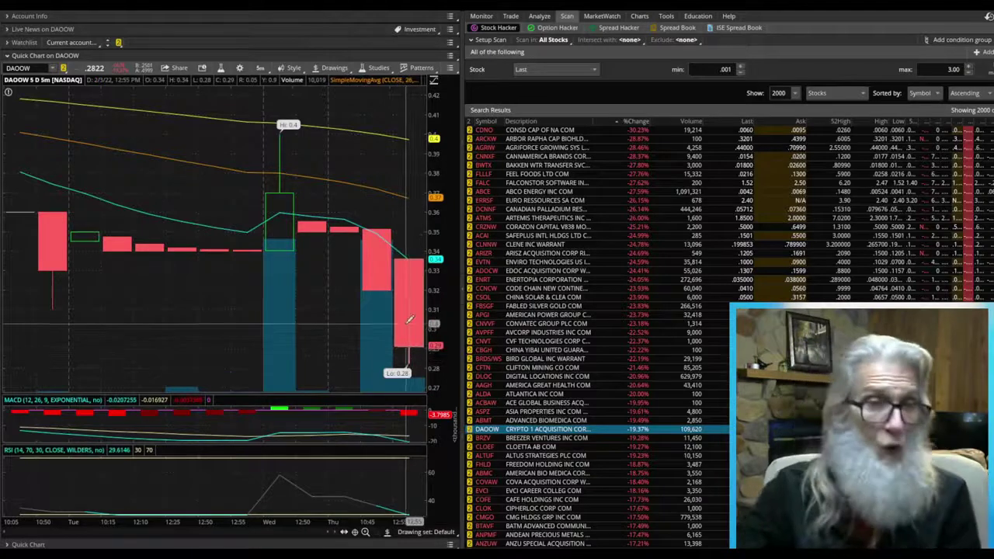
pyautogui.click(260, 69)
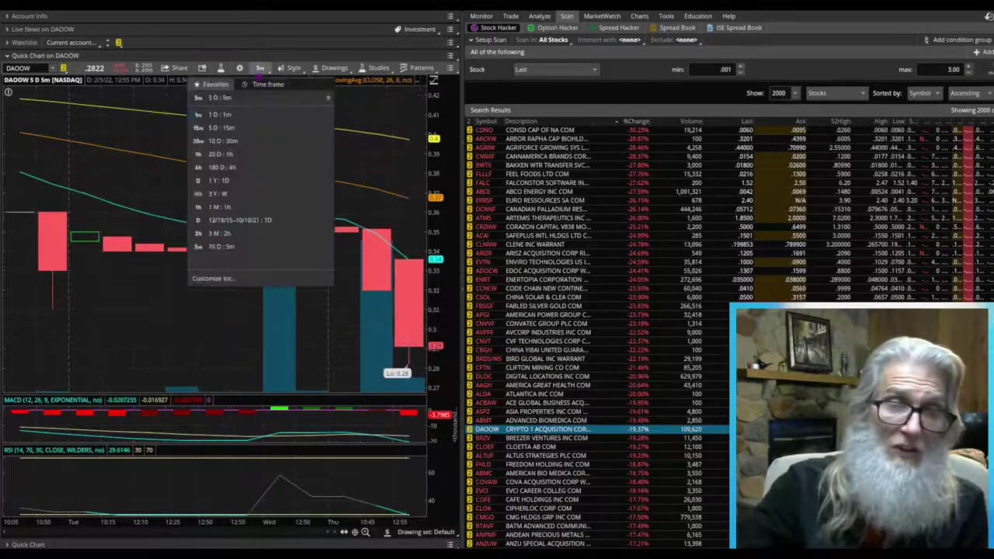
pyautogui.click(223, 167)
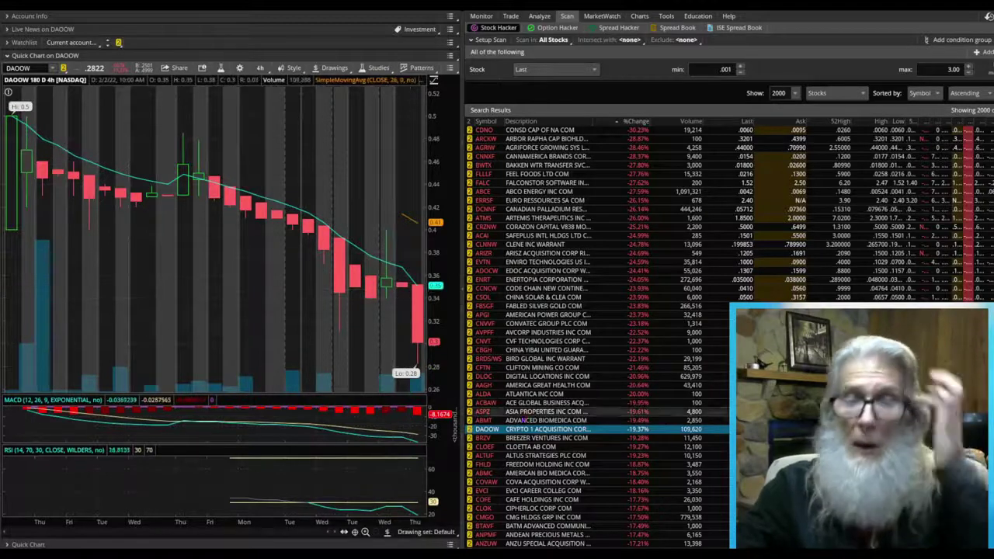
pyautogui.click(475, 483)
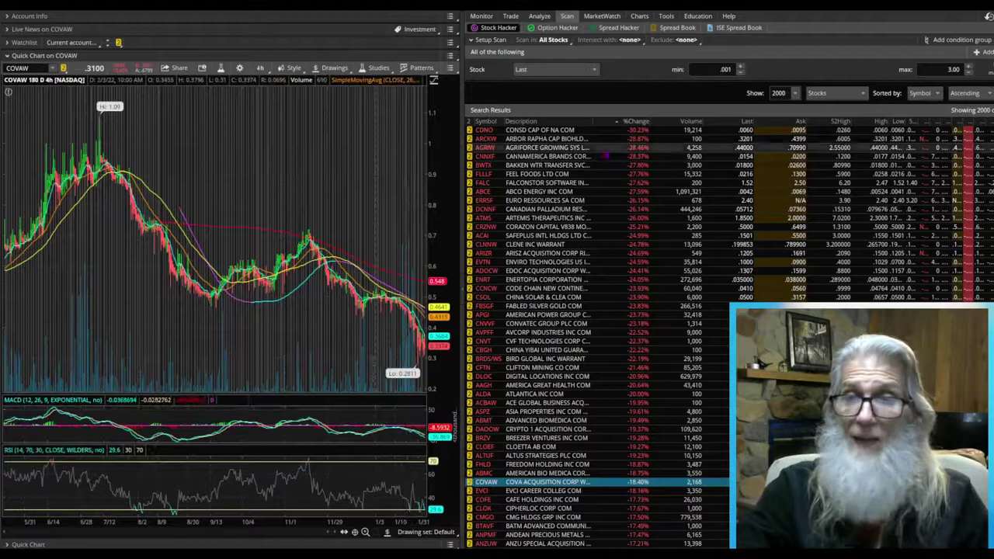
# Sort the scan results in descending order and chart the TLMDW warrant
pyautogui.click(977, 92)
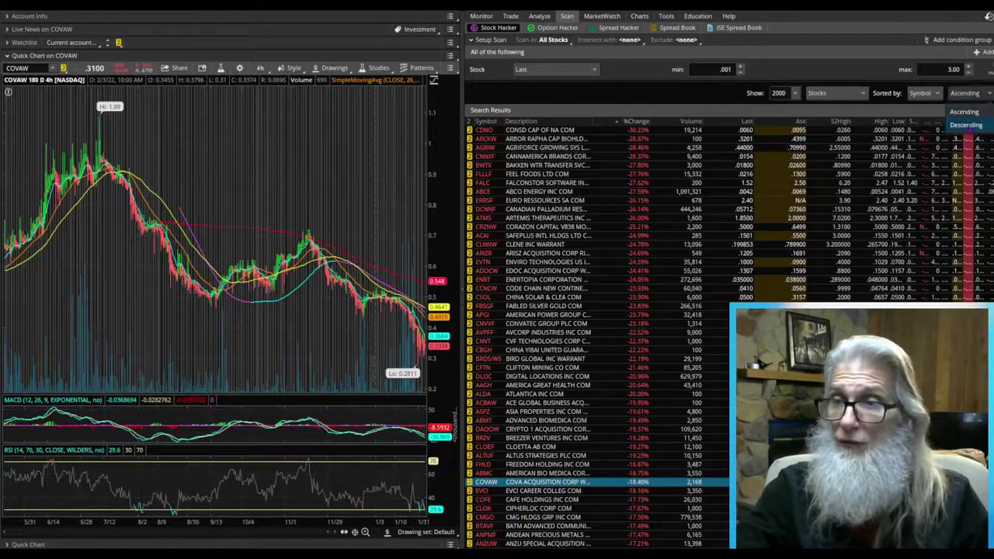
pyautogui.click(967, 125)
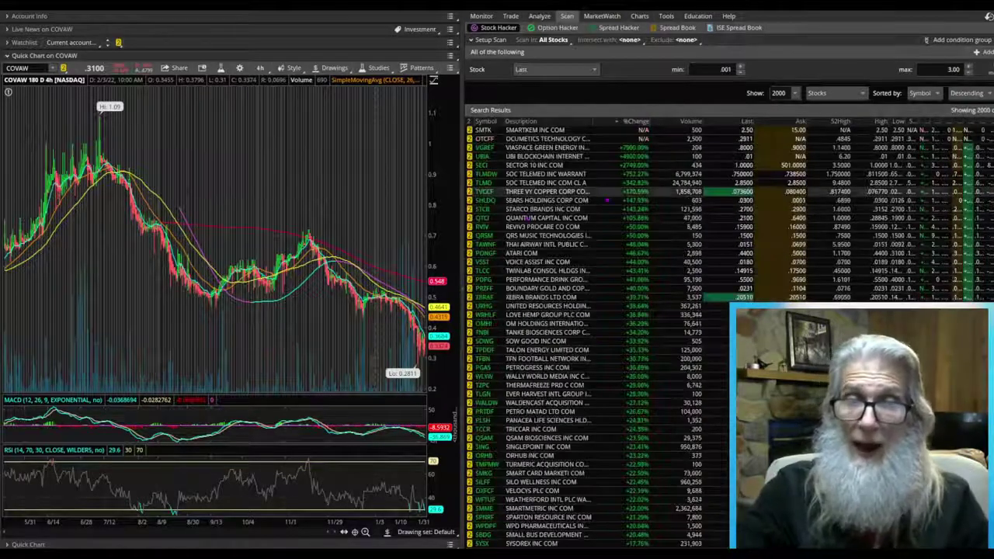
pyautogui.click(471, 176)
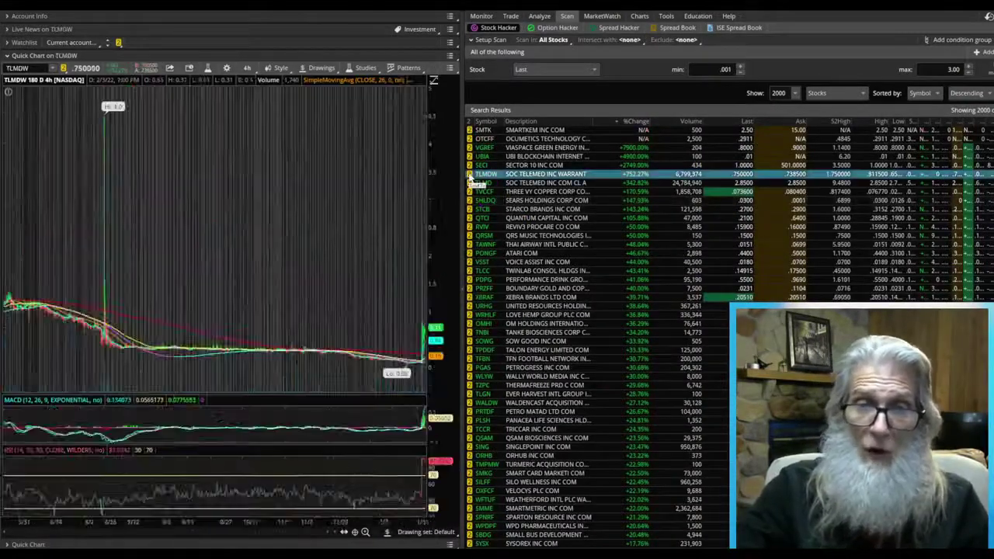
# View TLMDW on 5 D:5m bars, then on 180 D:4h bars
pyautogui.click(247, 68)
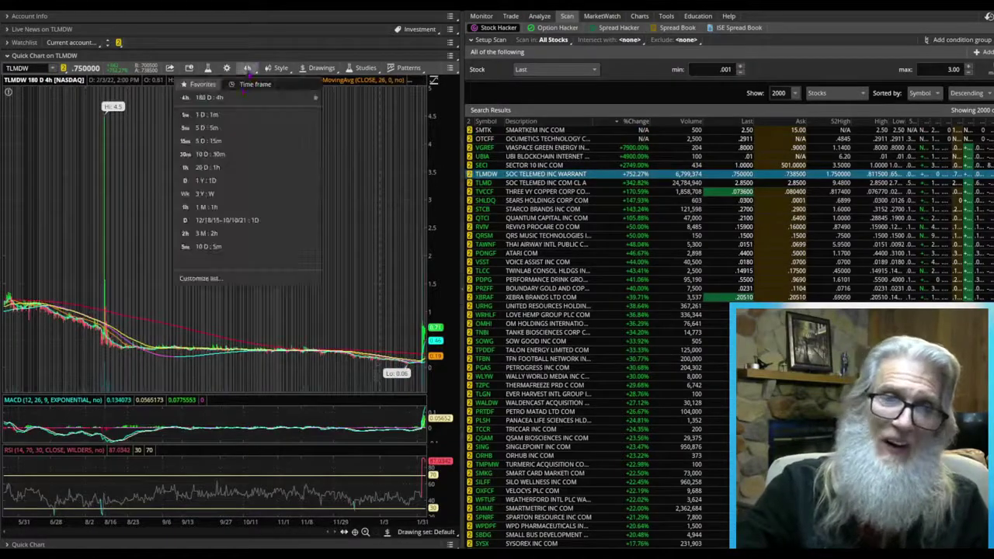
pyautogui.click(215, 130)
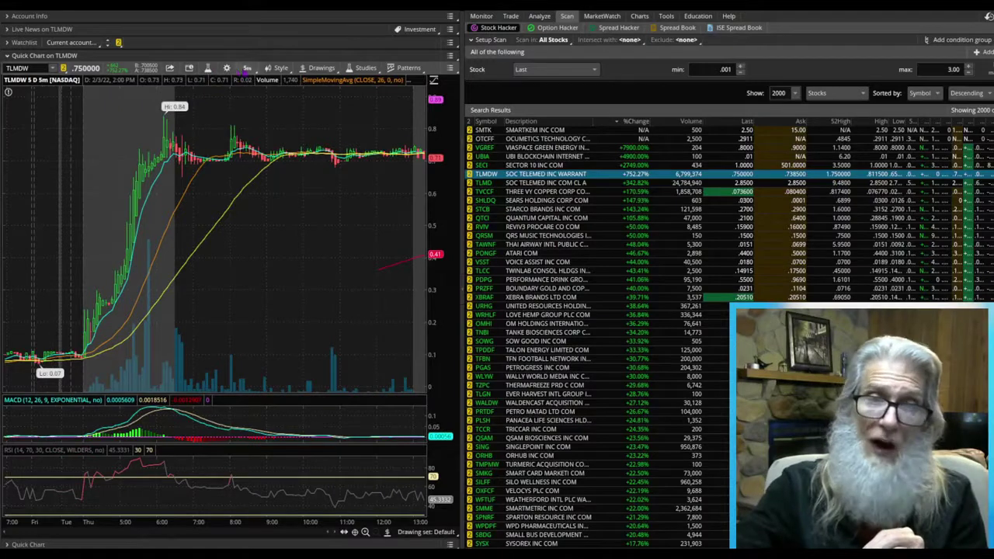
pyautogui.click(247, 69)
pyautogui.click(219, 167)
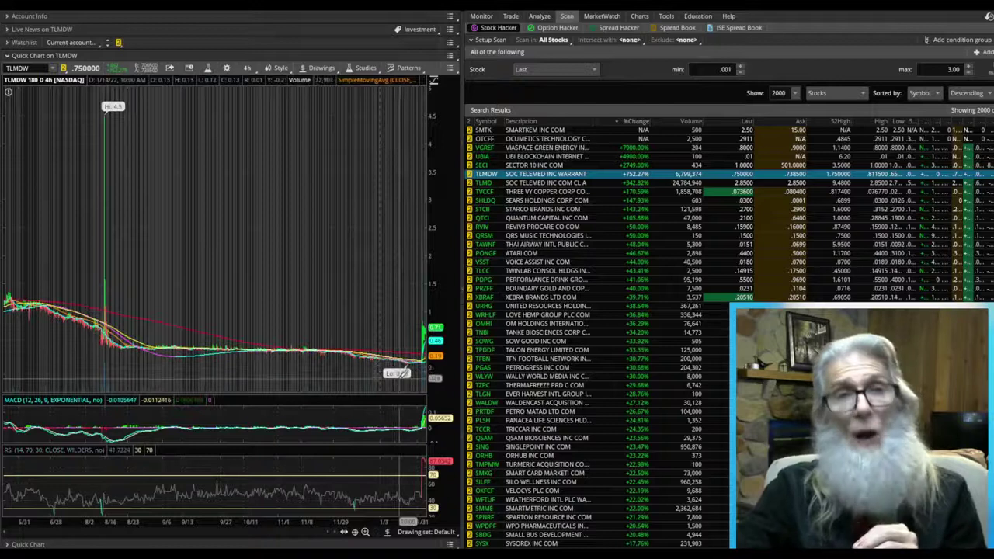
pyautogui.click(247, 69)
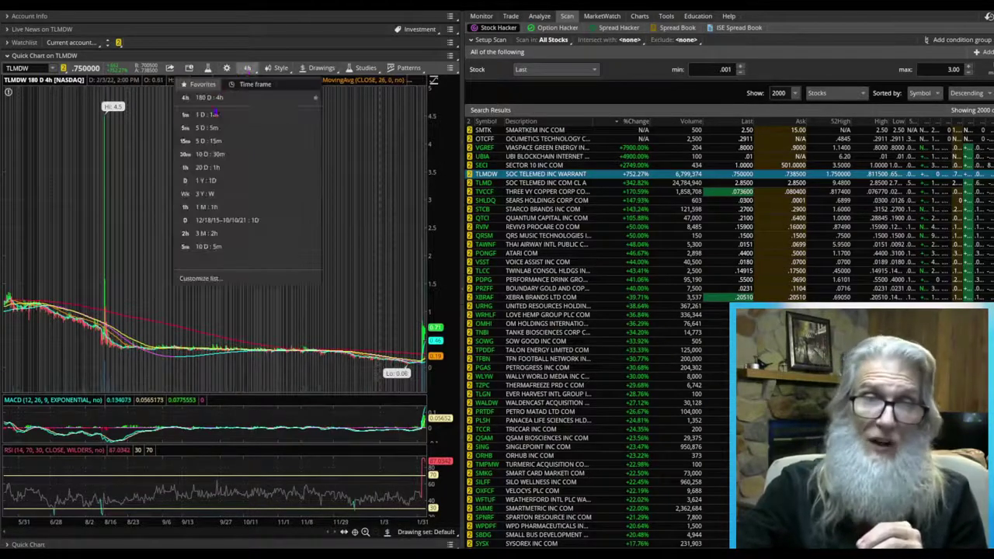
# Switch the TLMDW chart to 1 D:1m, then to 5 D:15m
pyautogui.click(212, 118)
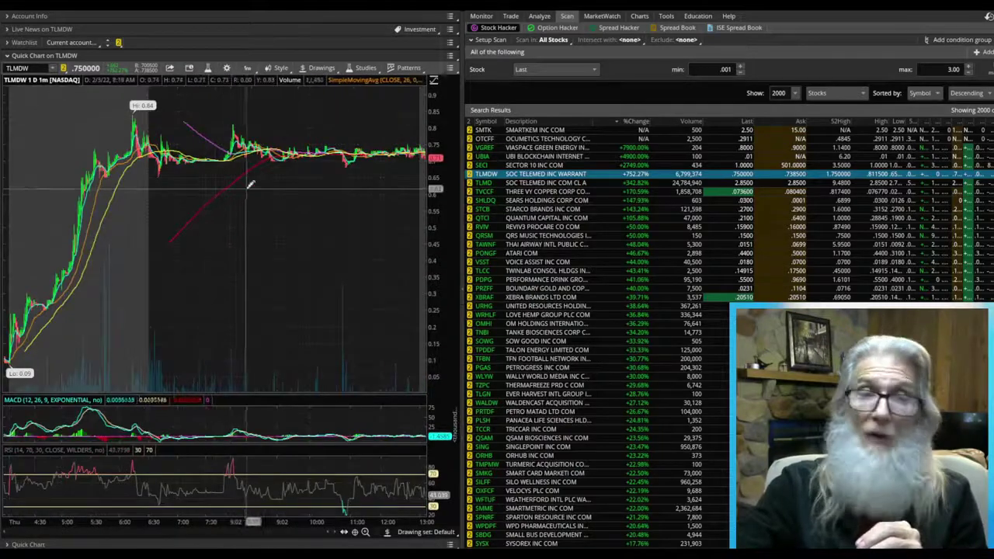
pyautogui.click(247, 68)
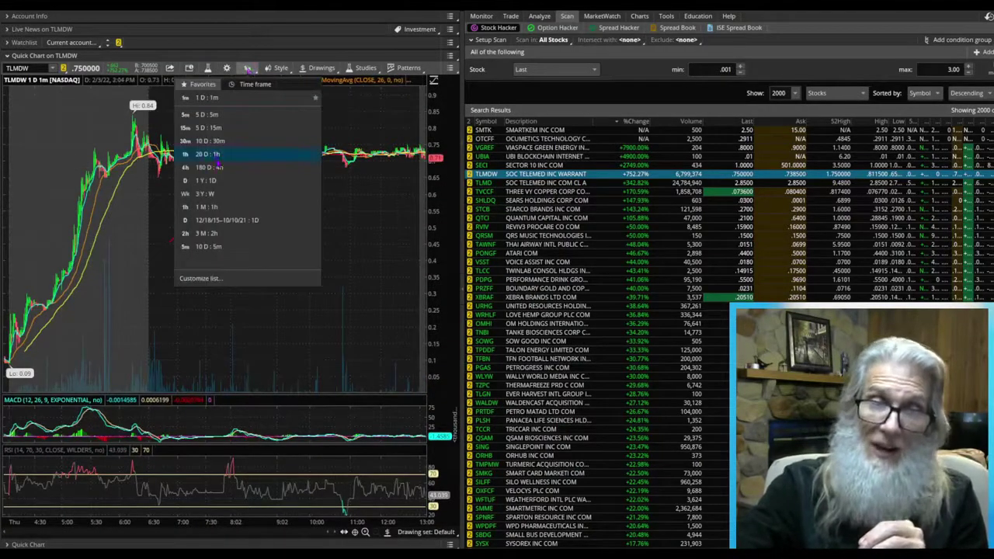
pyautogui.click(207, 128)
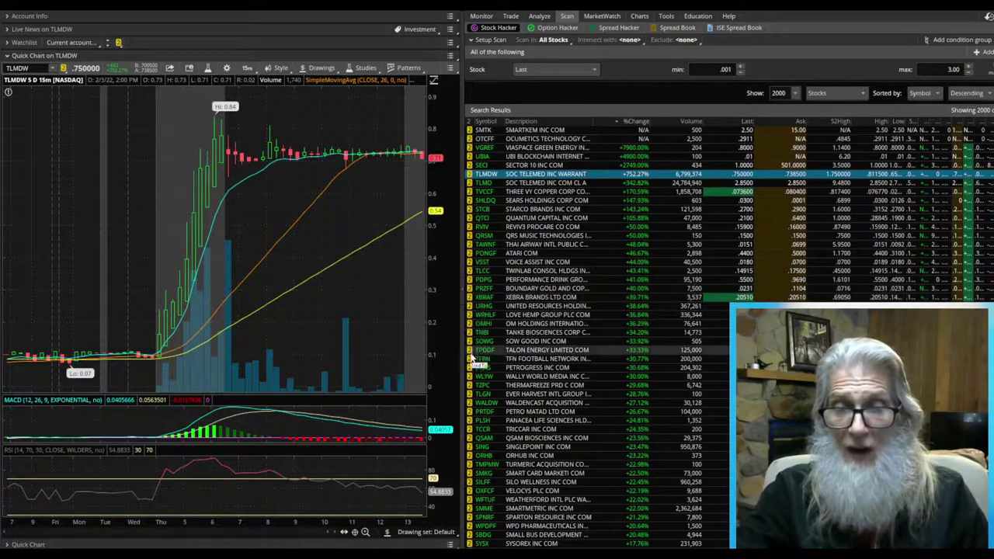
# Load the TMPMW warrant from the scan results into the 5 D:15m chart
pyautogui.click(483, 464)
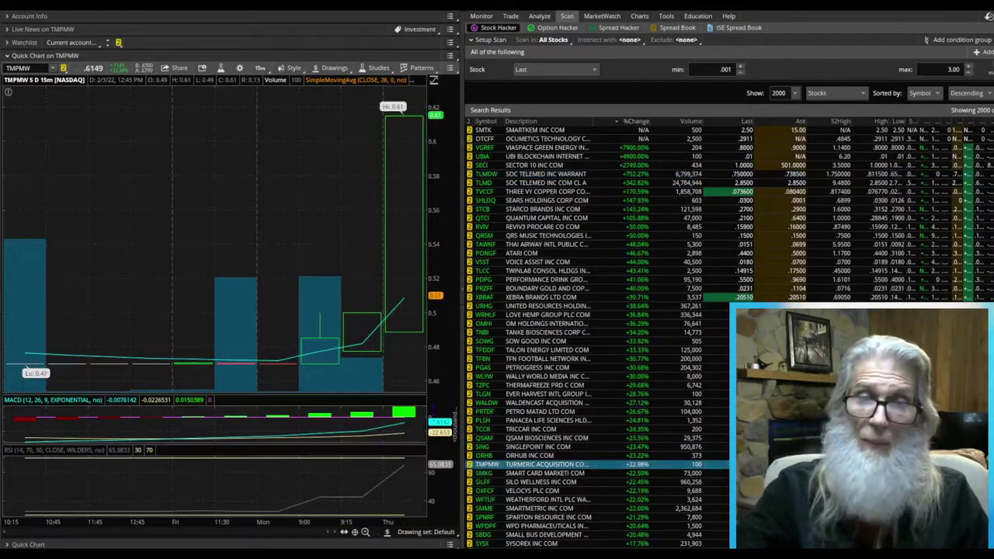